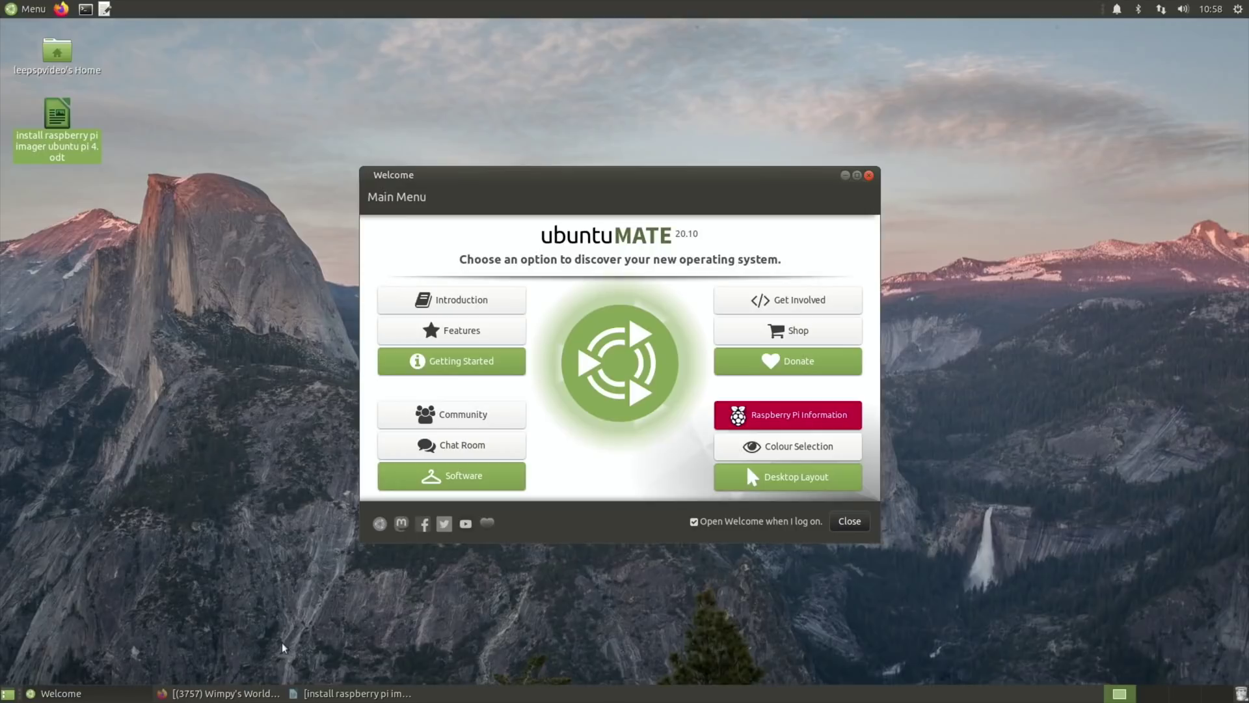
# Raise the Firefox window with the Wimpy's World YouTube community post above the Welcome window
pyautogui.click(234, 693)
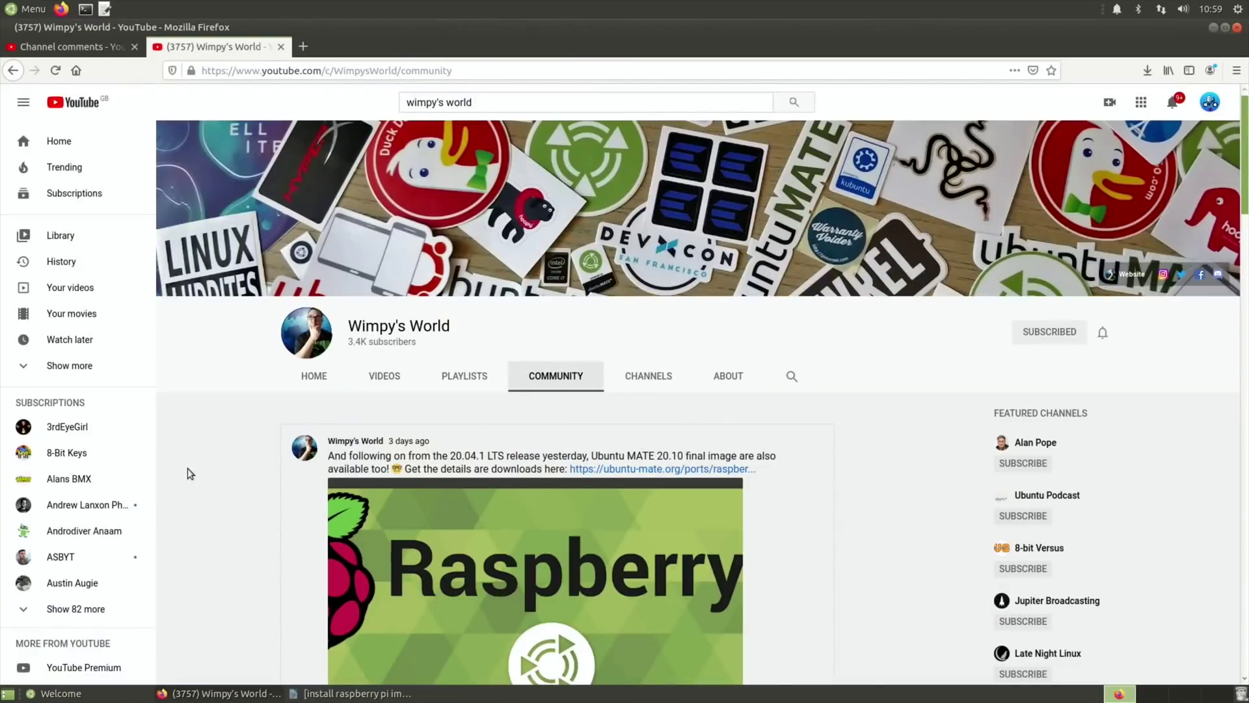
# Scroll down the YouTube community post to reach its ubuntu-mate.org/ports link
pyautogui.scroll(-2, 204, 467)
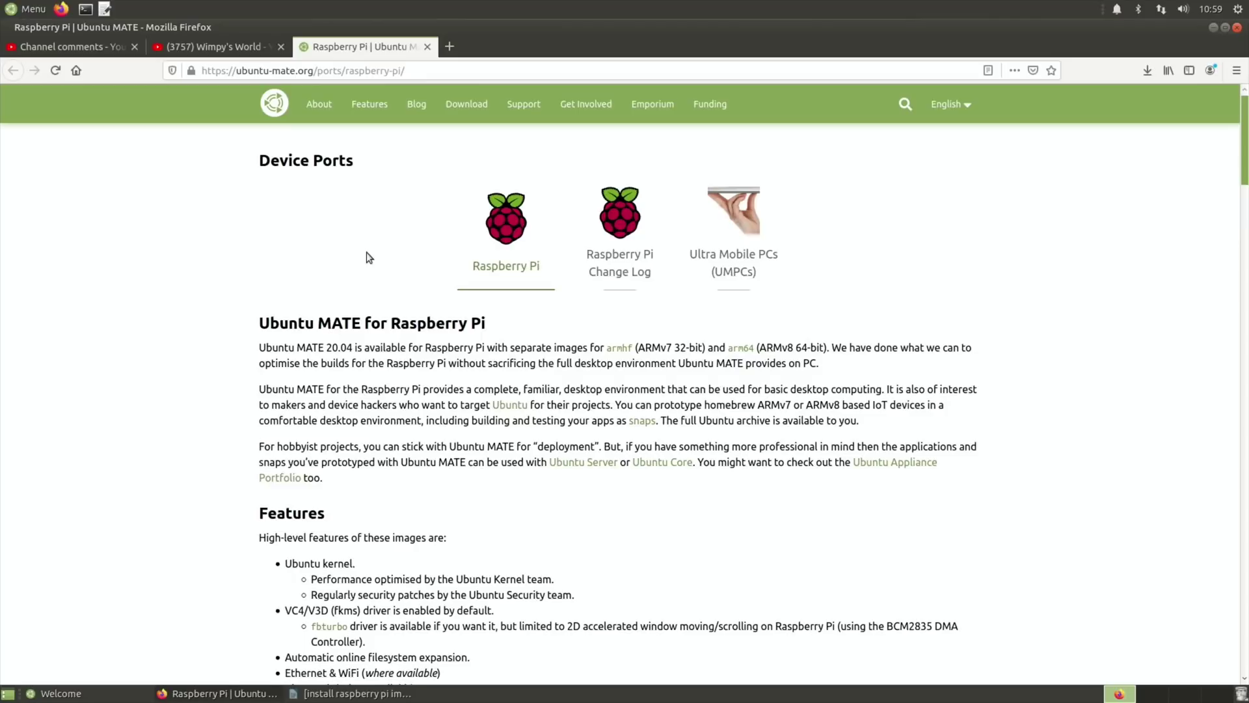
# Scroll down the Ubuntu MATE Raspberry Pi page to the Features list
pyautogui.scroll(-5, 369, 257)
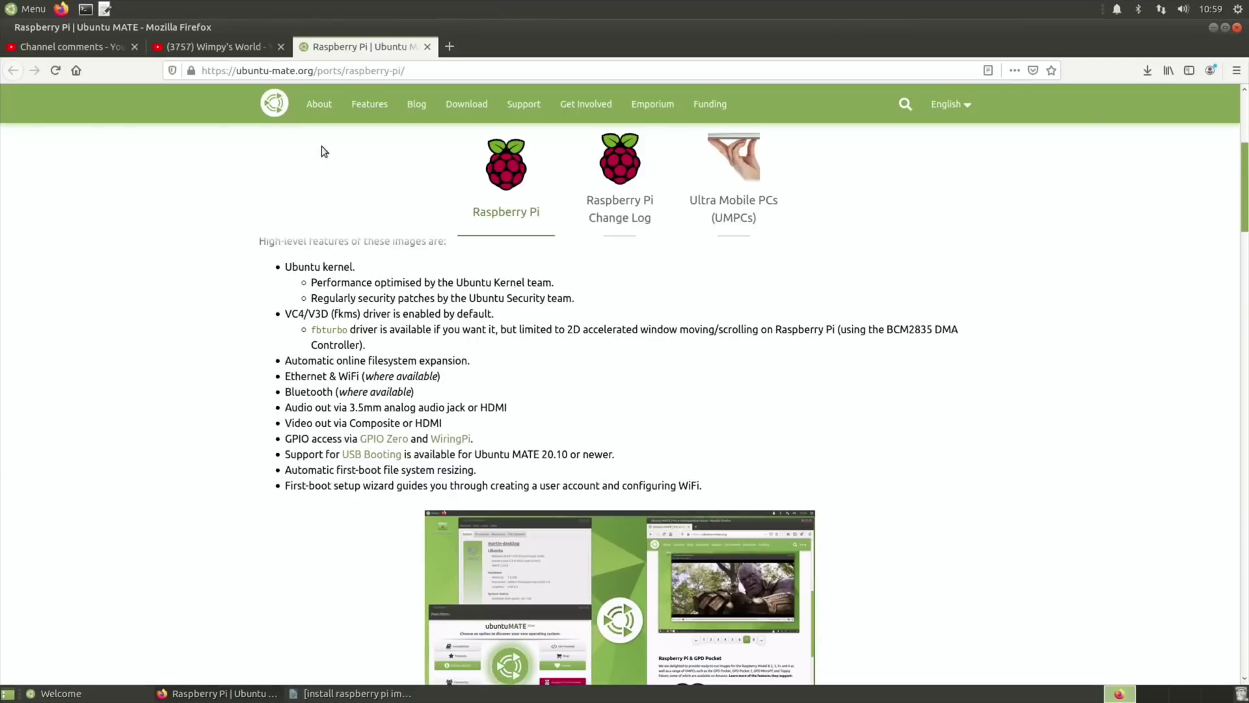
# Go to the Download page, pick the 64-bit Raspberry Pi image, then return to Channel comments
pyautogui.click(460, 109)
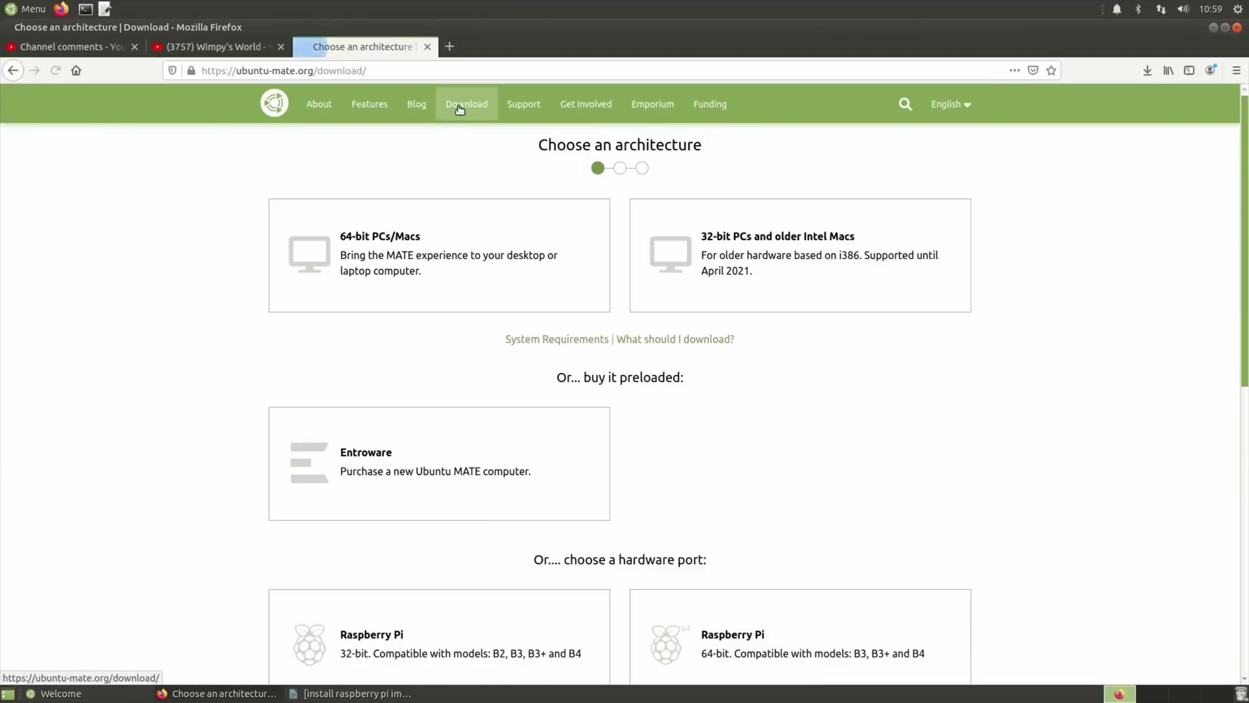
pyautogui.scroll(-5, 455, 252)
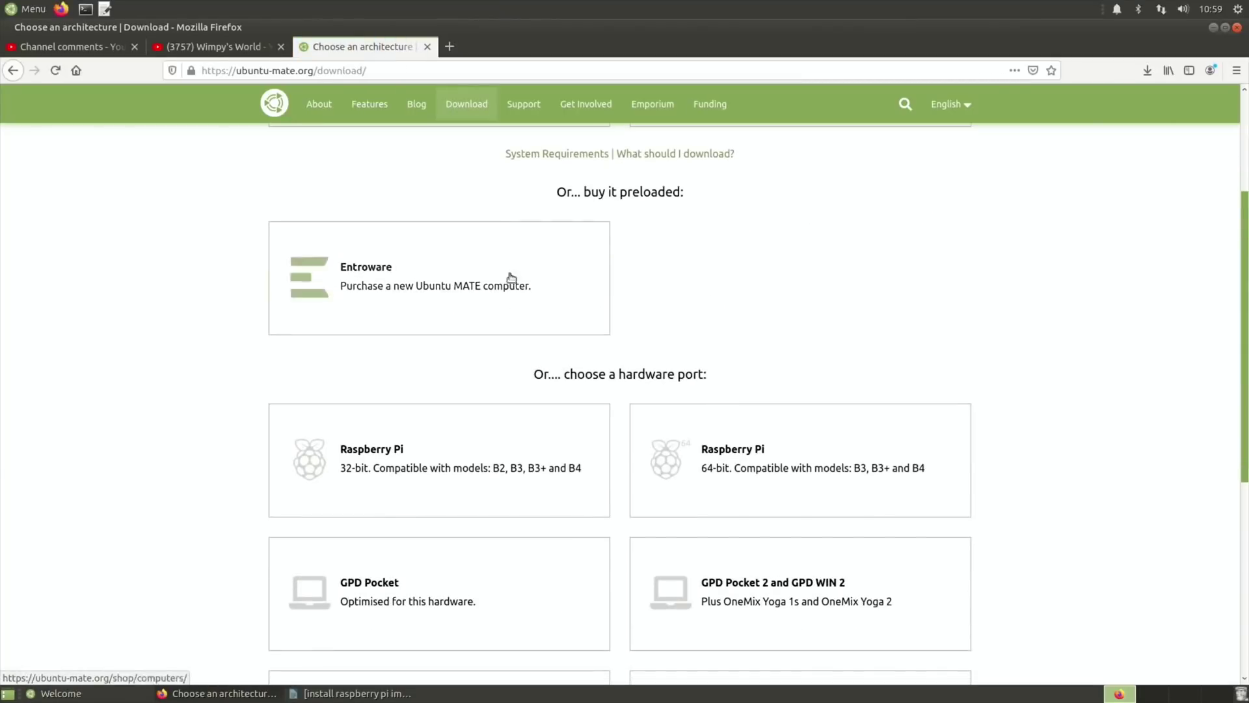
pyautogui.click(680, 463)
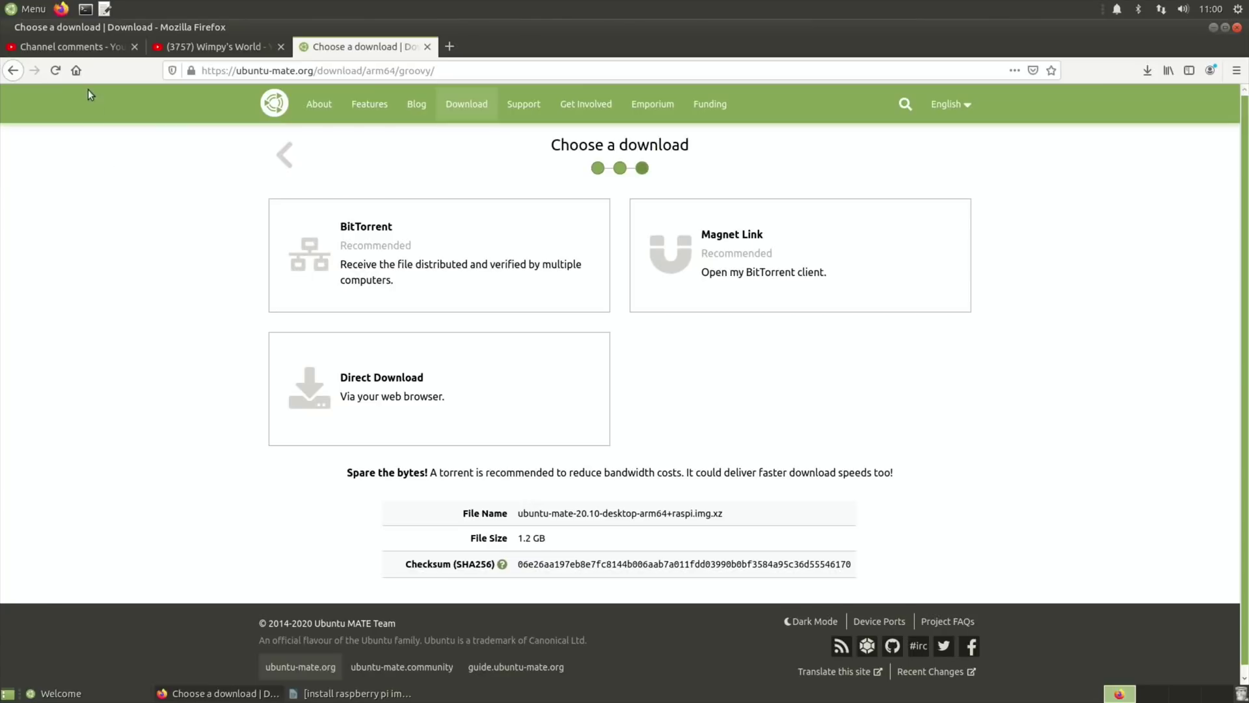
pyautogui.click(78, 47)
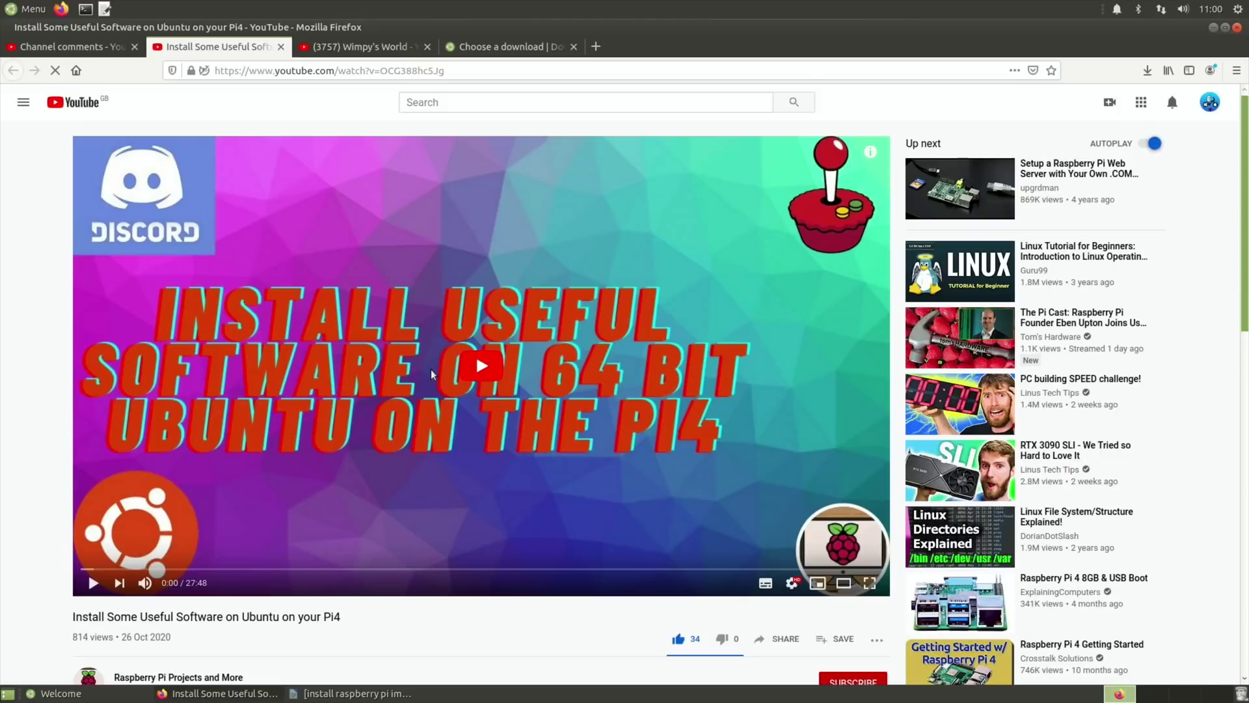
# Look over the Pi4 software video, then close the video, channel and download tabs
pyautogui.scroll(-3, 46, 383)
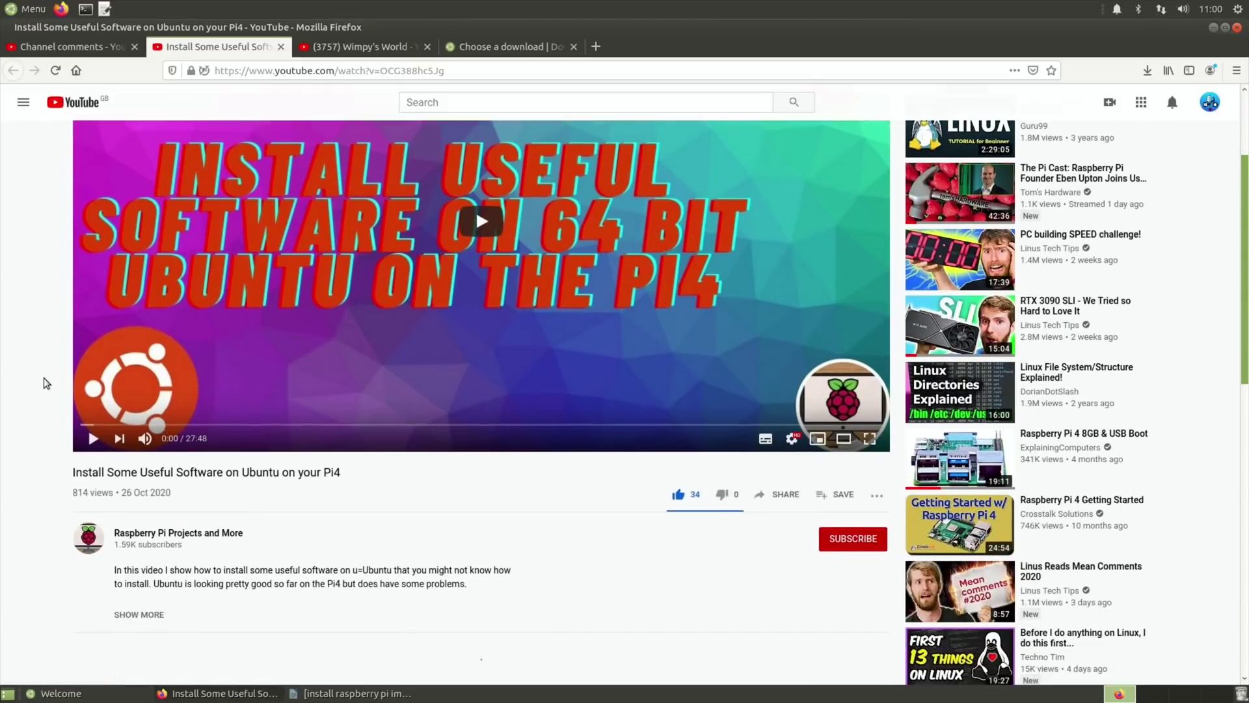
pyautogui.scroll(4, 46, 382)
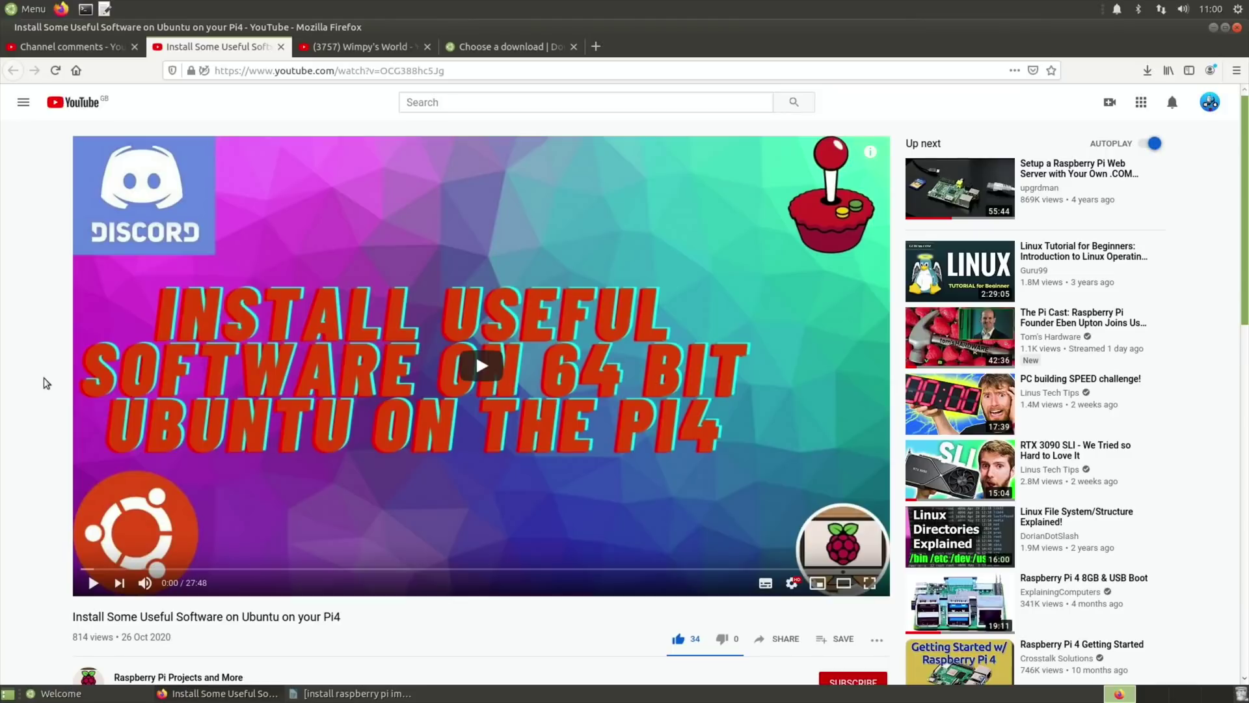
pyautogui.click(283, 50)
pyautogui.click(282, 49)
pyautogui.click(281, 47)
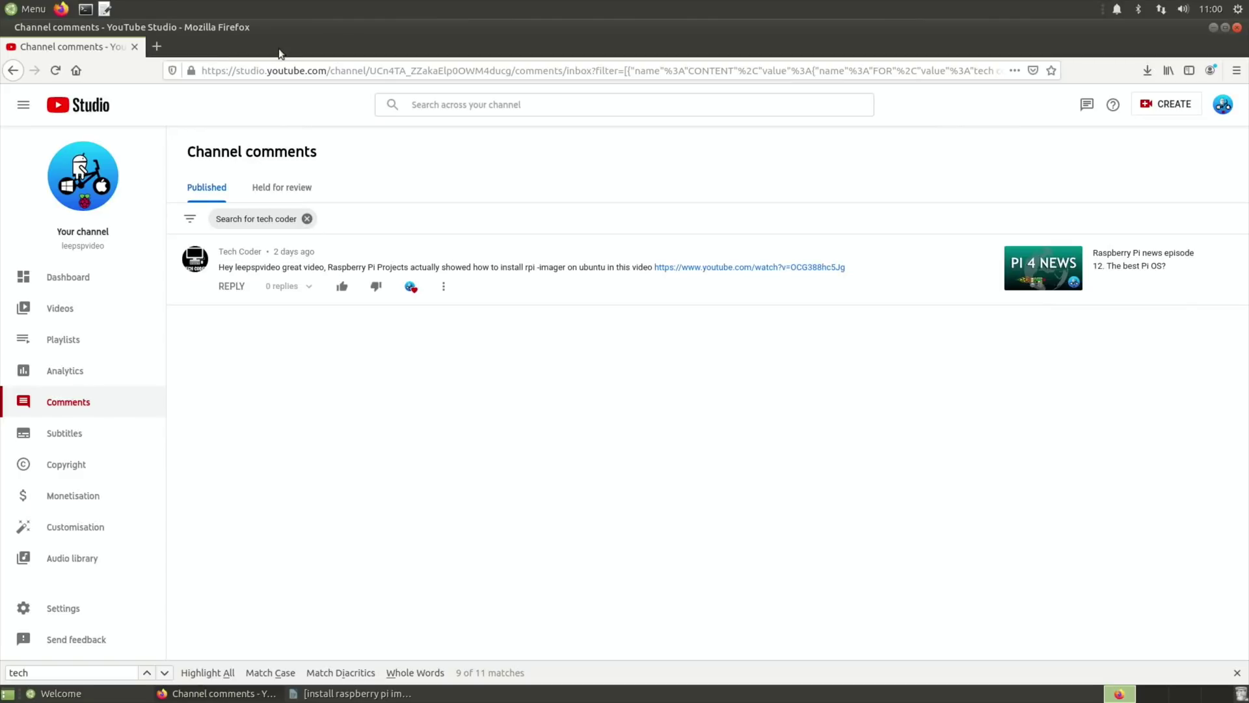
# Quit Firefox, open 'install raspberry pi imager ubuntu pi 4.odt' and bring up its rpi-imager link's menu
pyautogui.click(136, 47)
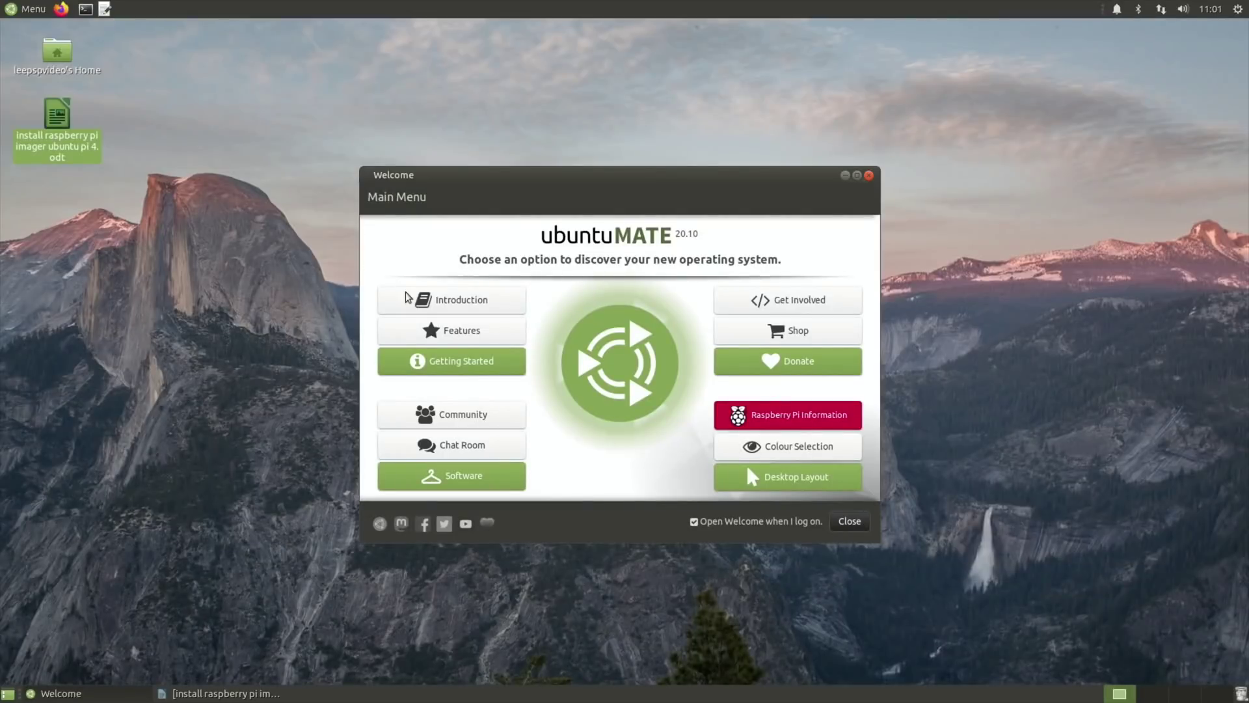
pyautogui.doubleClick(56, 123)
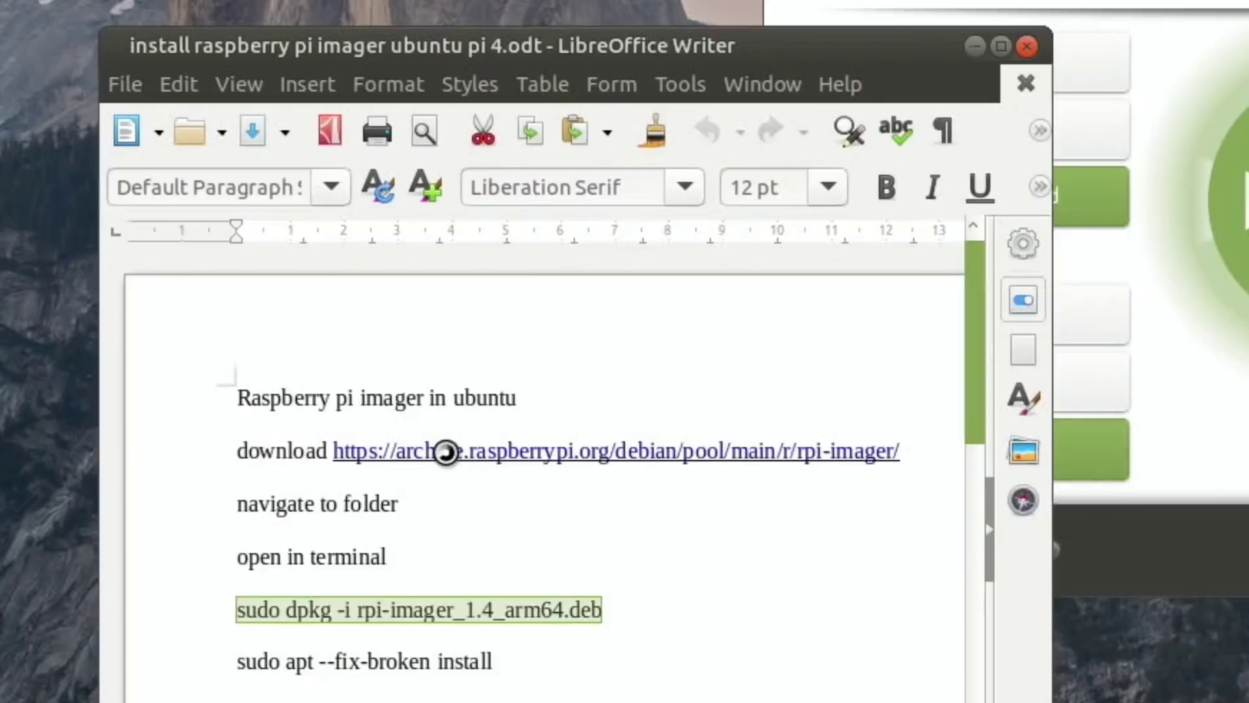
pyautogui.rightClick(210, 479)
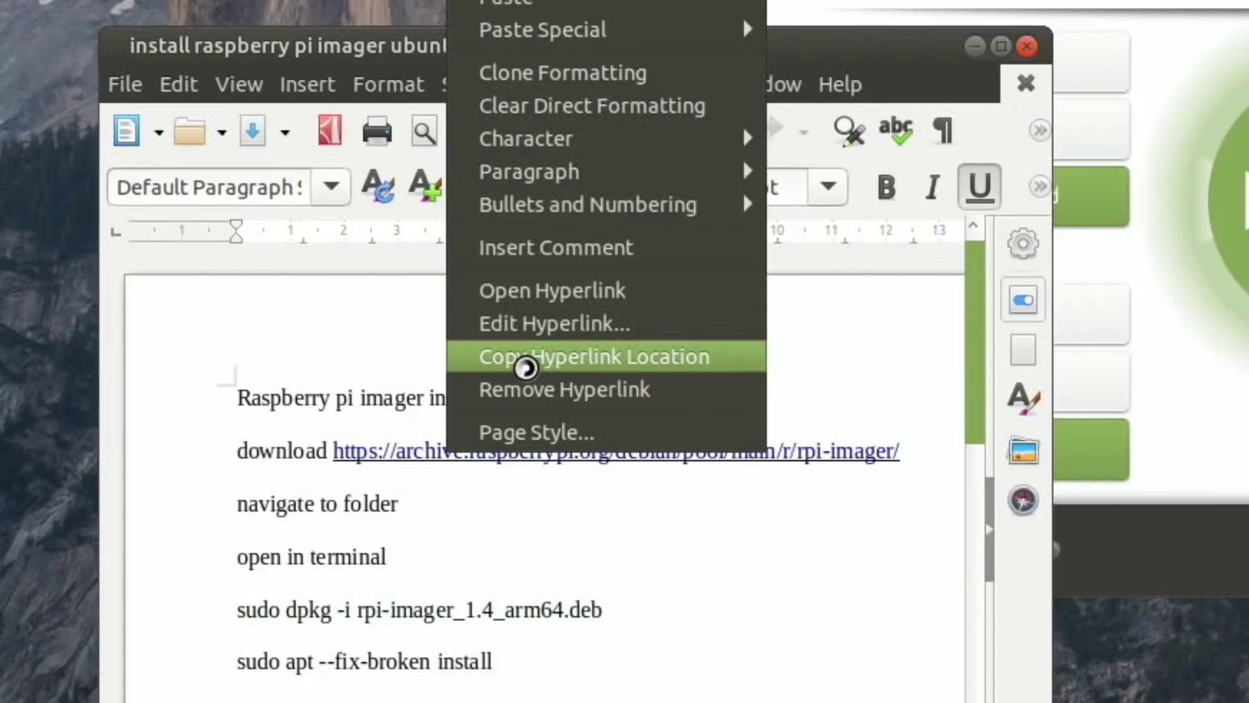
# Open the rpi-imager archive, save rpi-imager_1.4_arm64.deb, and open its Downloads folder
pyautogui.click(542, 293)
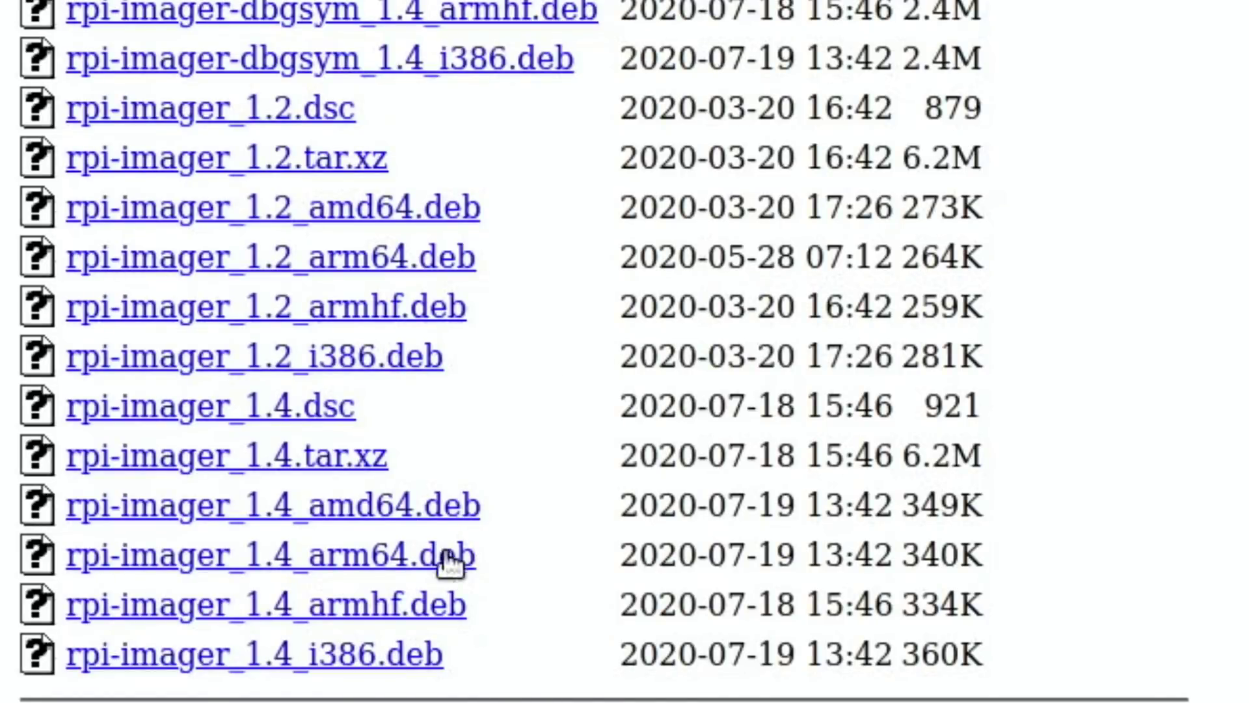
pyautogui.click(221, 563)
pyautogui.click(490, 384)
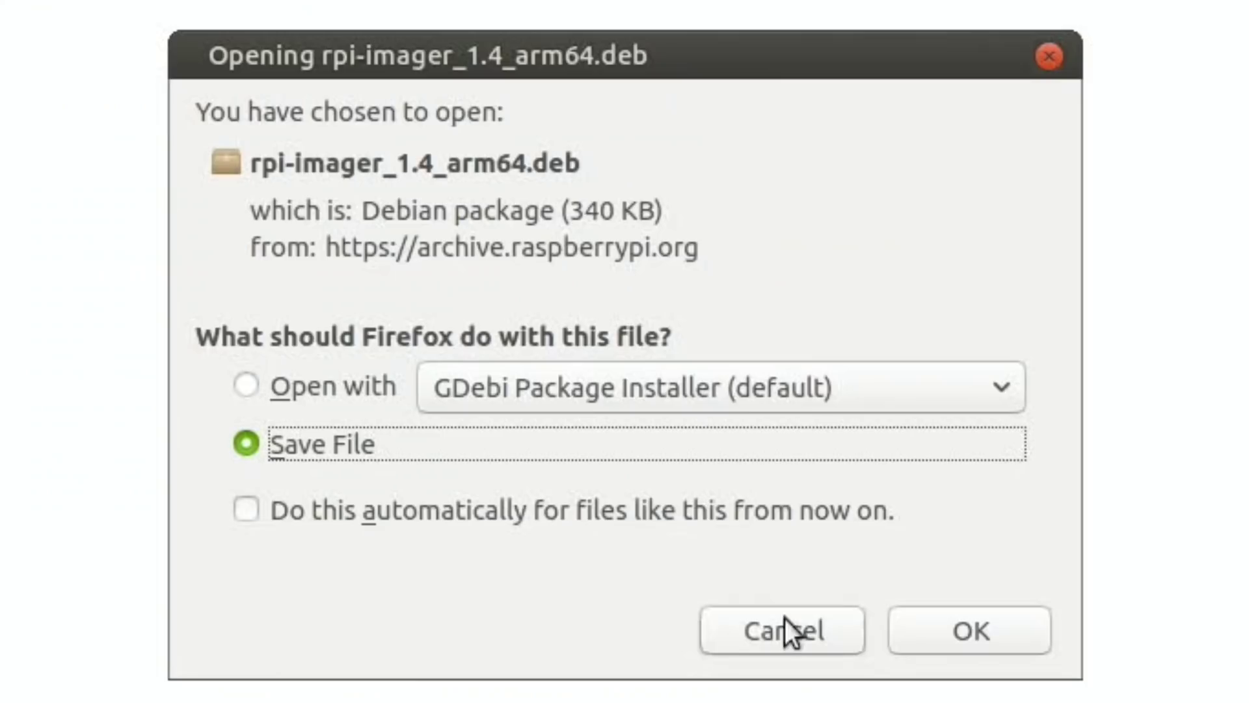
pyautogui.click(747, 451)
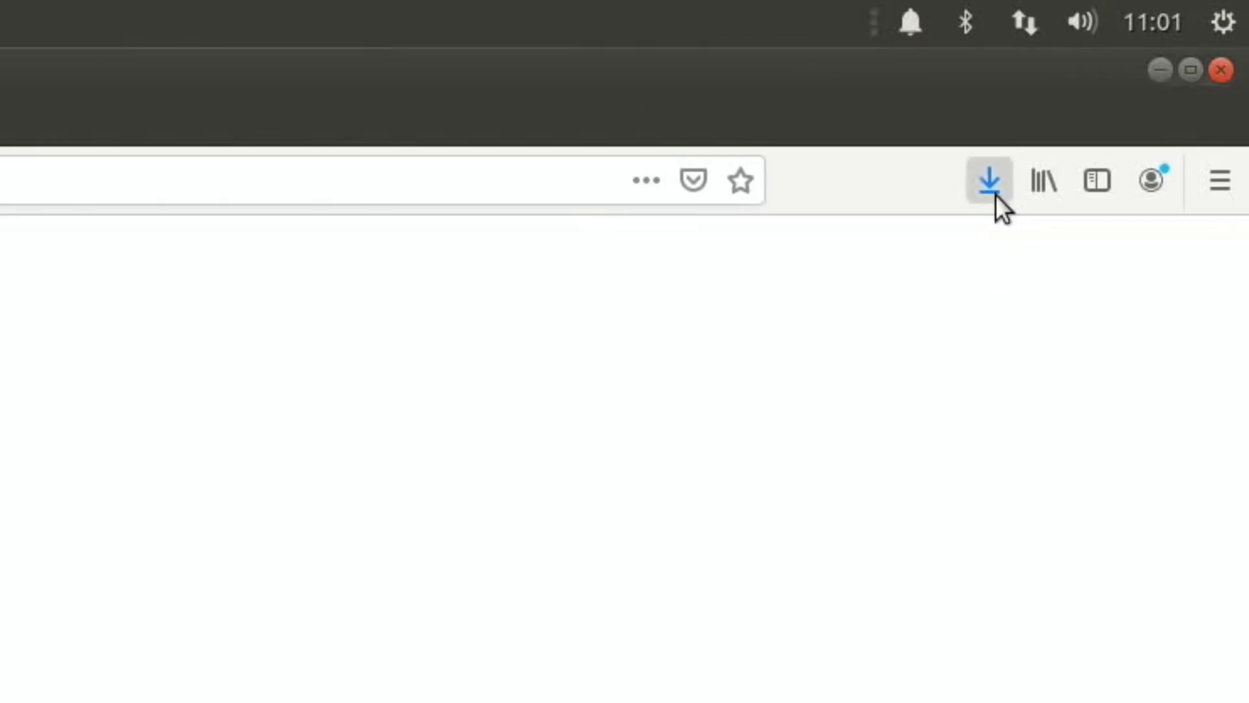
pyautogui.click(1148, 75)
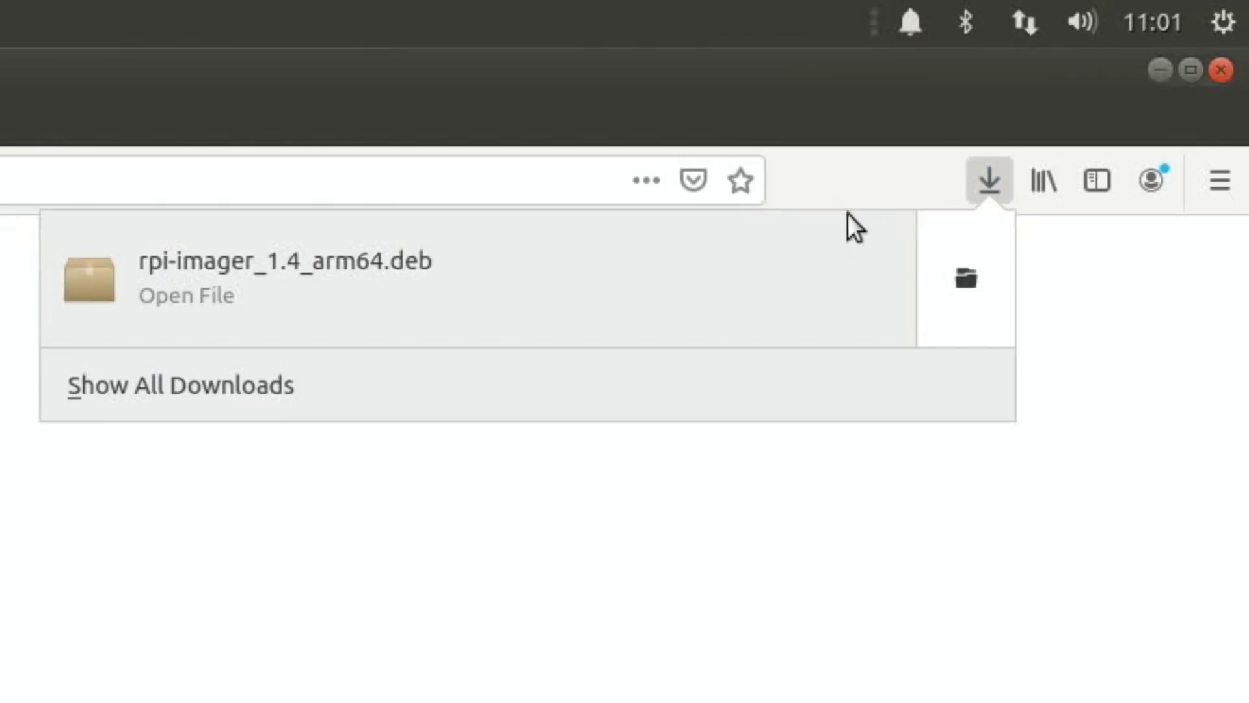
pyautogui.click(934, 275)
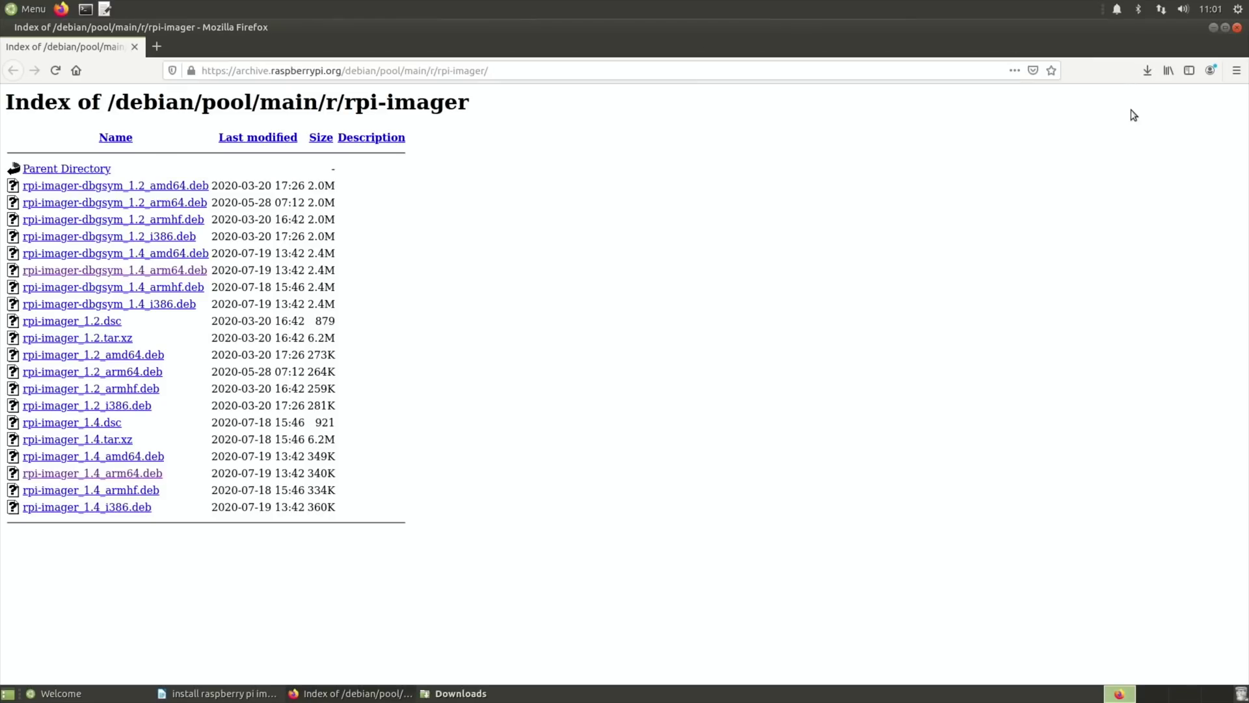
# Close Firefox and copy the 'sudo dpkg -i rpi-imager_1.4_arm64.deb' line from the notes
pyautogui.click(1237, 28)
pyautogui.moveTo(243, 26); pyautogui.dragTo(829, 194)
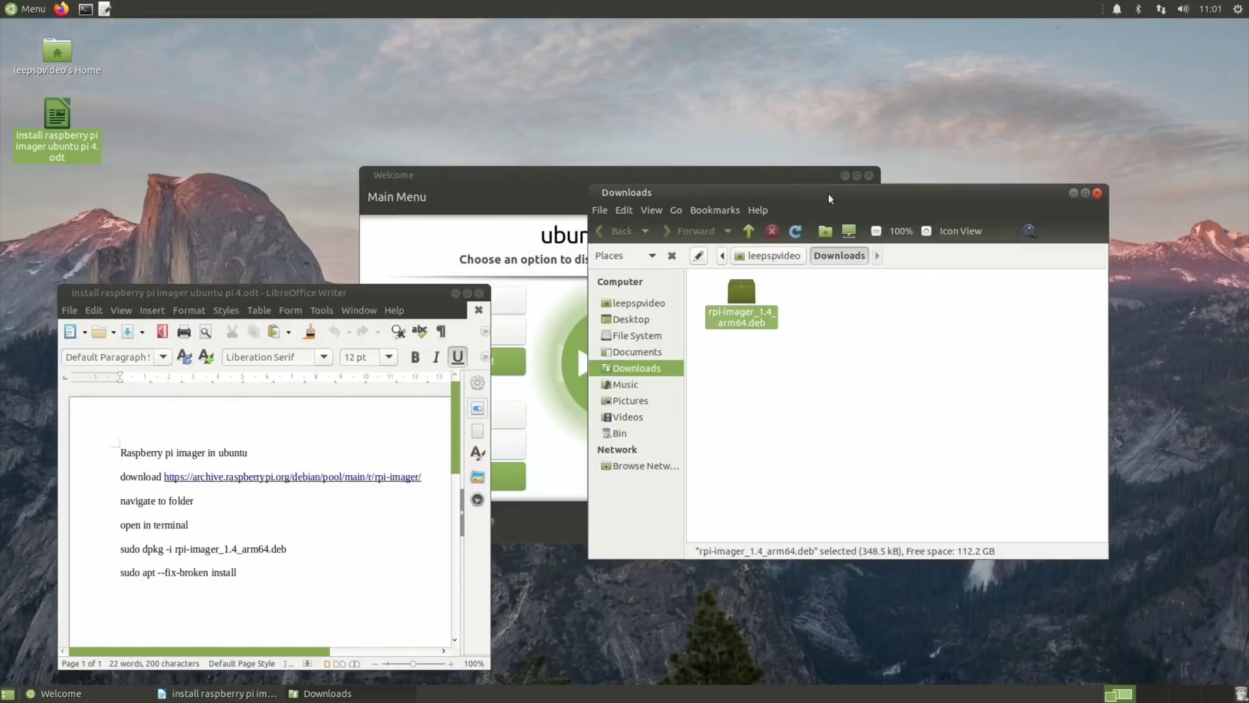
pyautogui.moveTo(120, 550); pyautogui.dragTo(287, 550)
pyautogui.rightClick(262, 549)
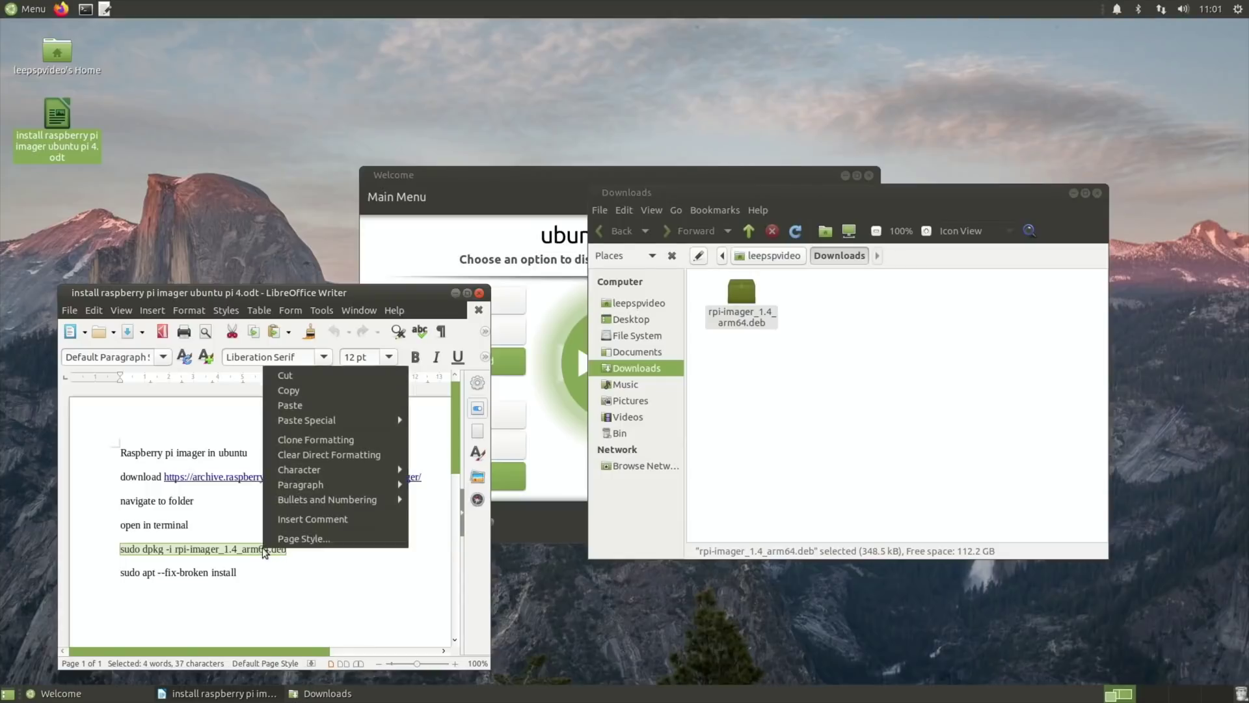
pyautogui.click(288, 390)
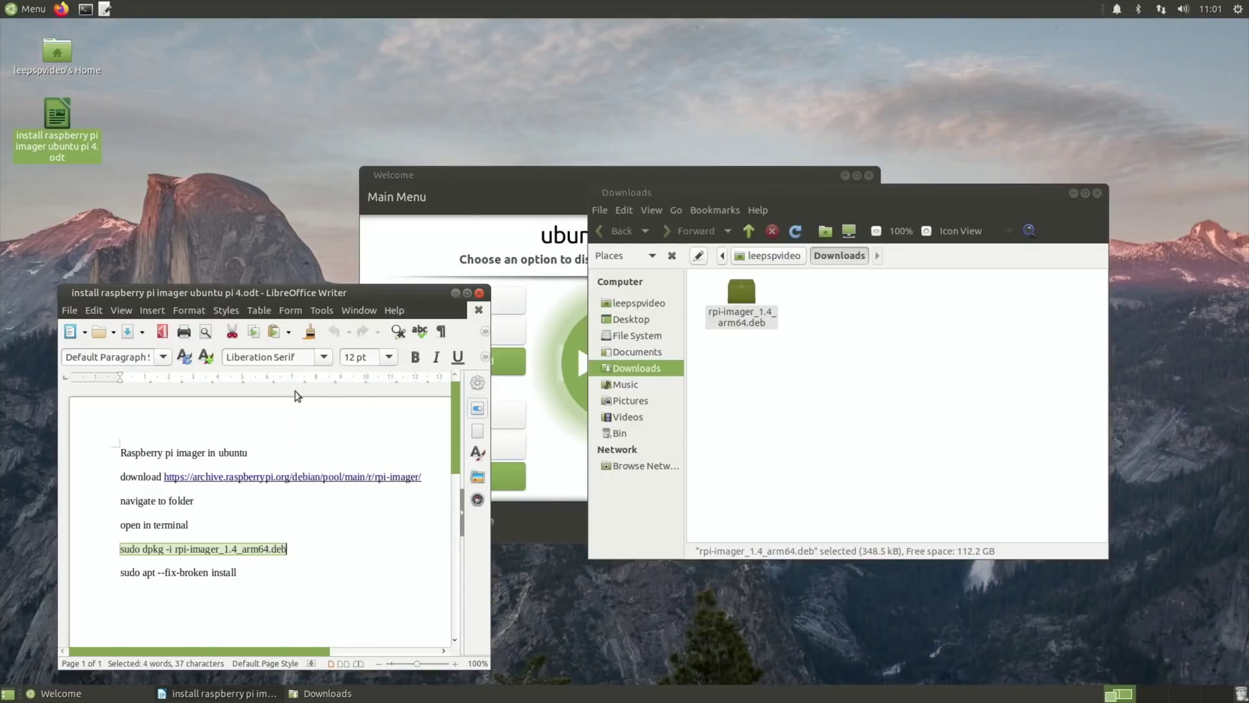
# Open a terminal in the Downloads folder and bring up its paste menu at the prompt
pyautogui.rightClick(773, 394)
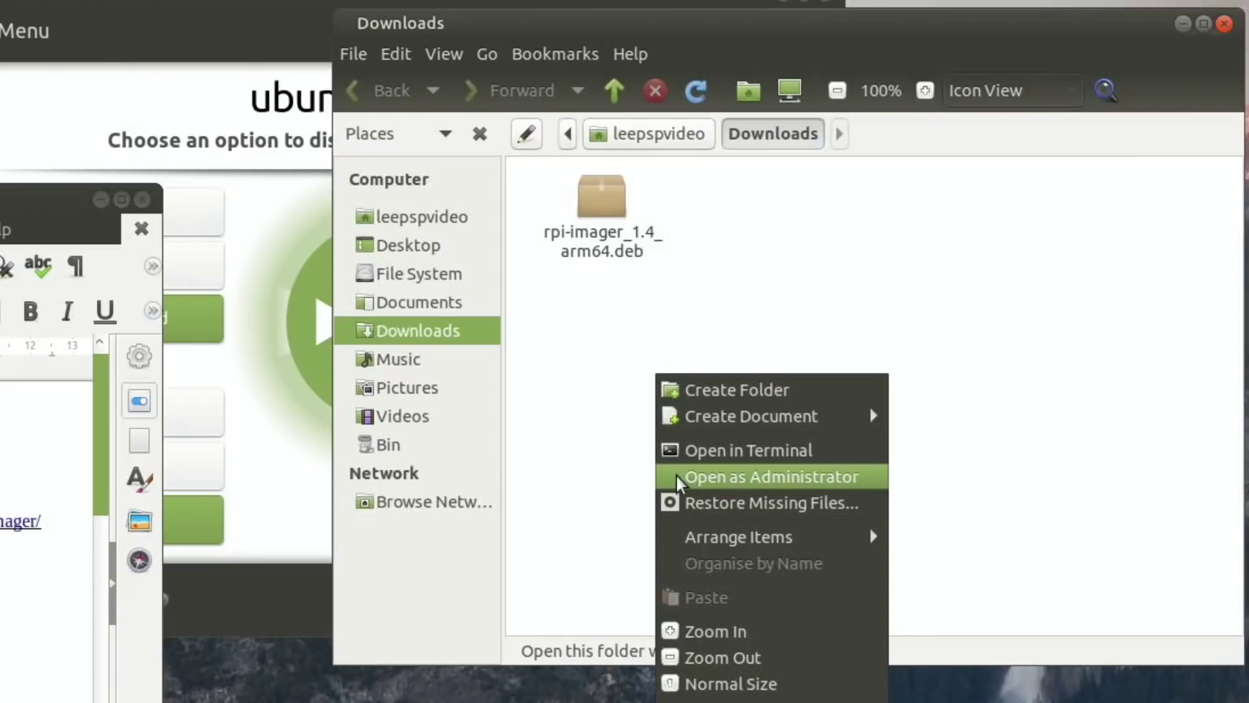
pyautogui.click(721, 455)
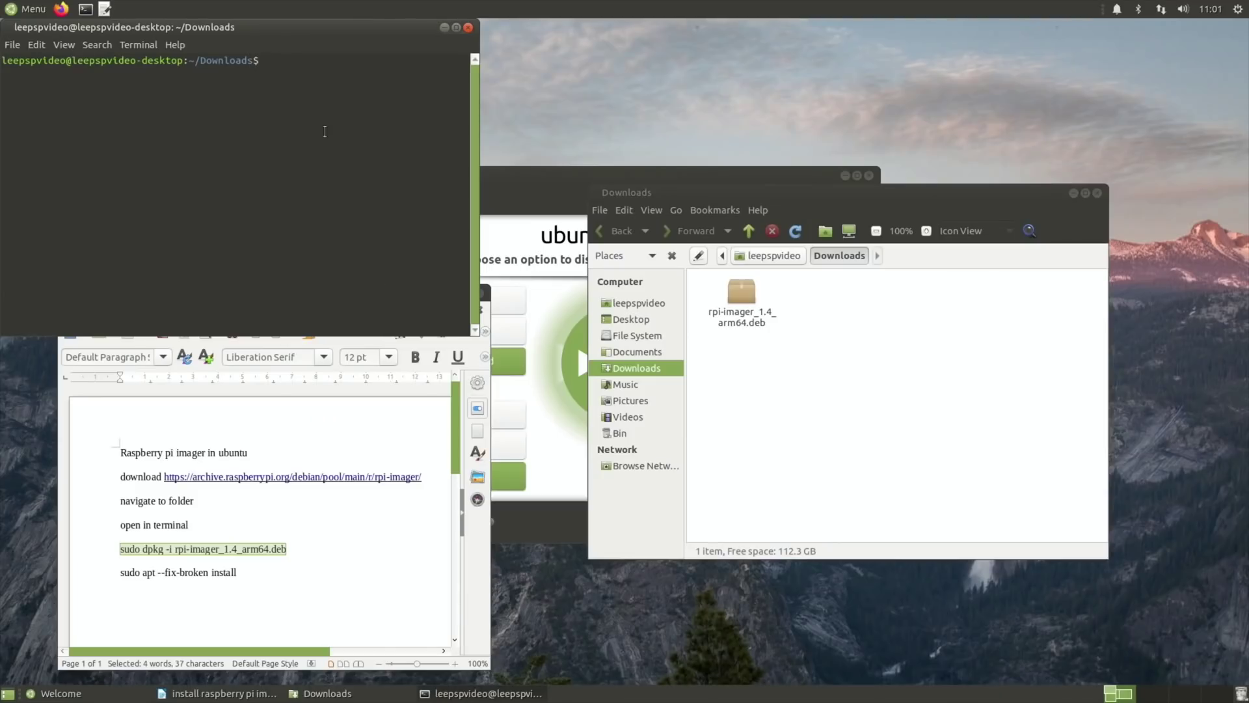
pyautogui.rightClick(340, 97)
# Paste and run sudo dpkg -i rpi-imager_1.4_arm64.deb, enter the sudo password, and centre the terminal
pyautogui.click(365, 174)
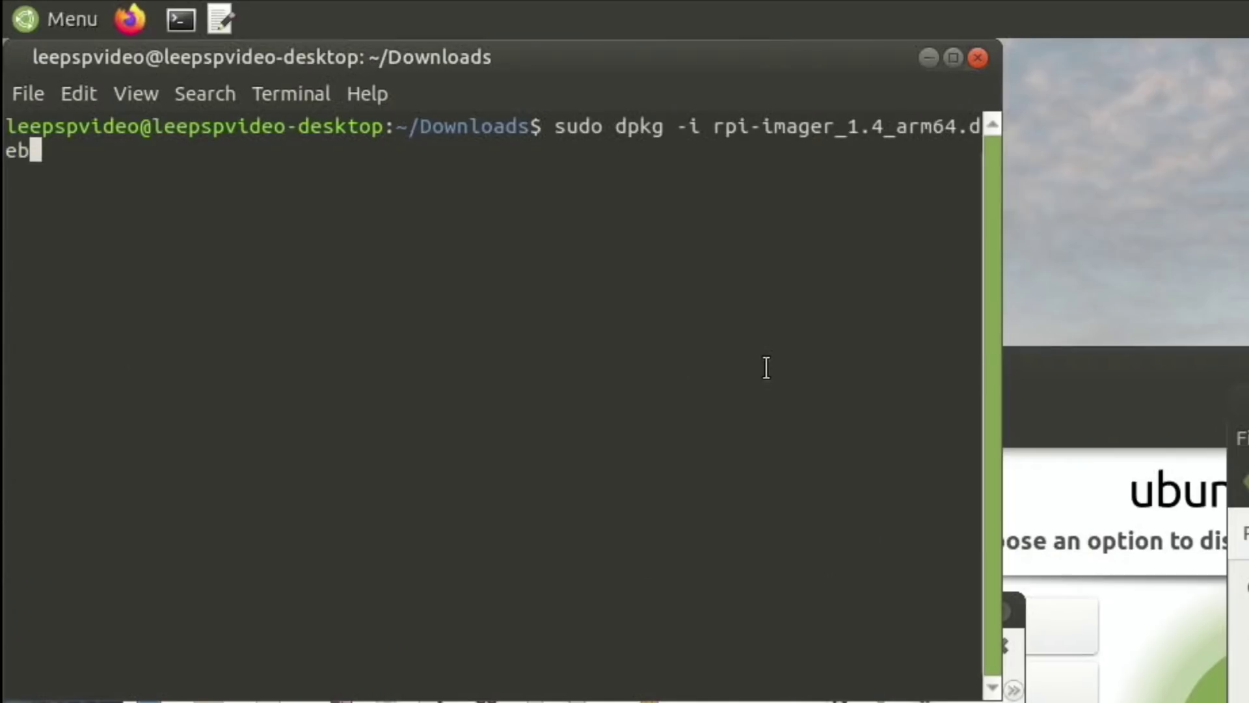
pyautogui.press('Return')
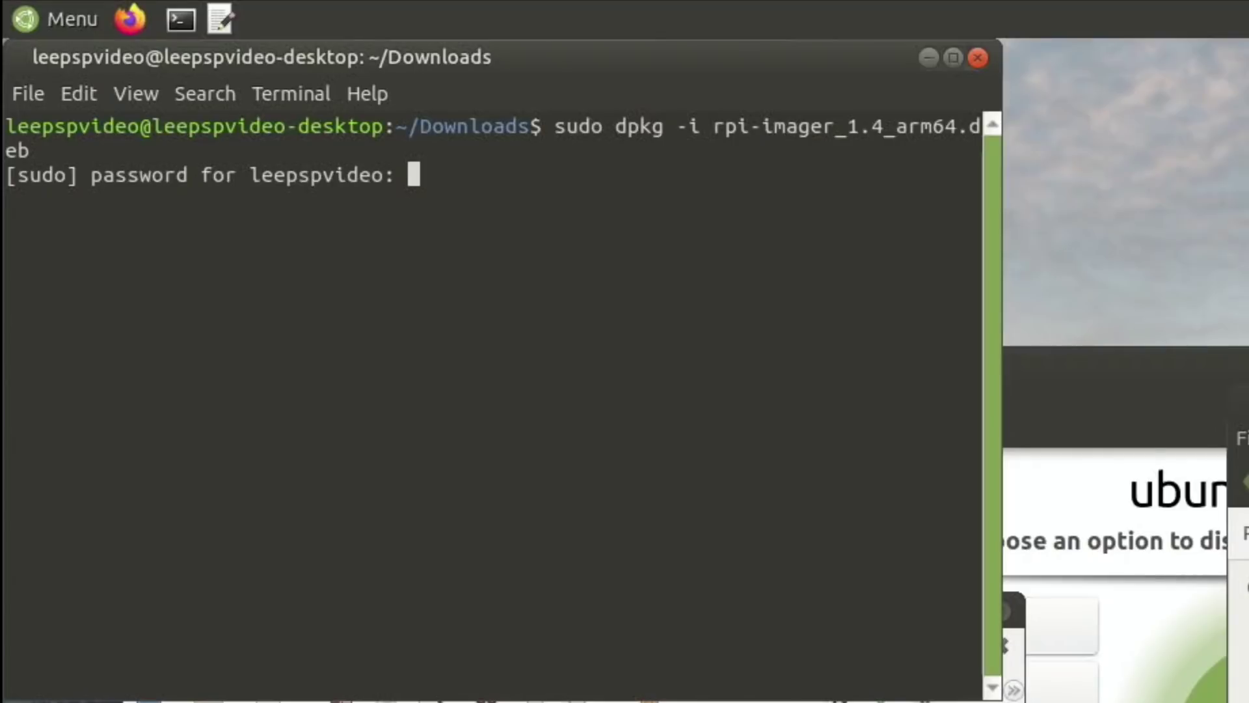
pyautogui.press('Return')
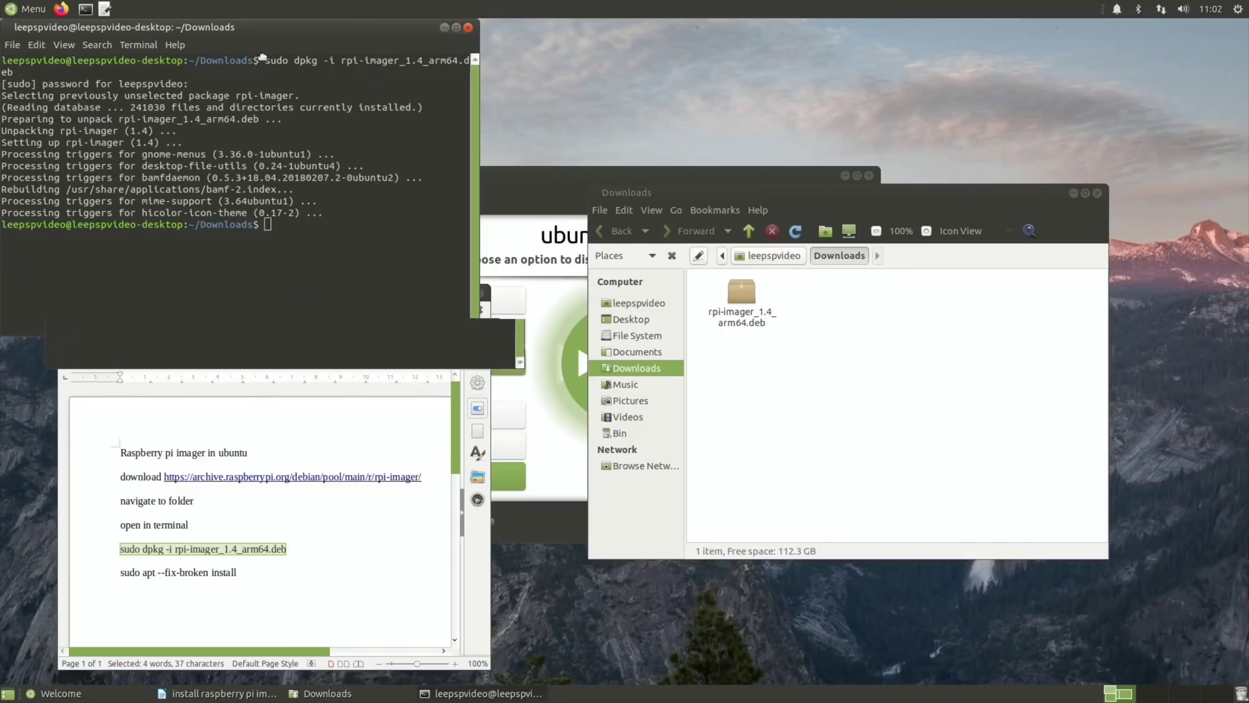
pyautogui.moveTo(236, 37); pyautogui.dragTo(480, 278)
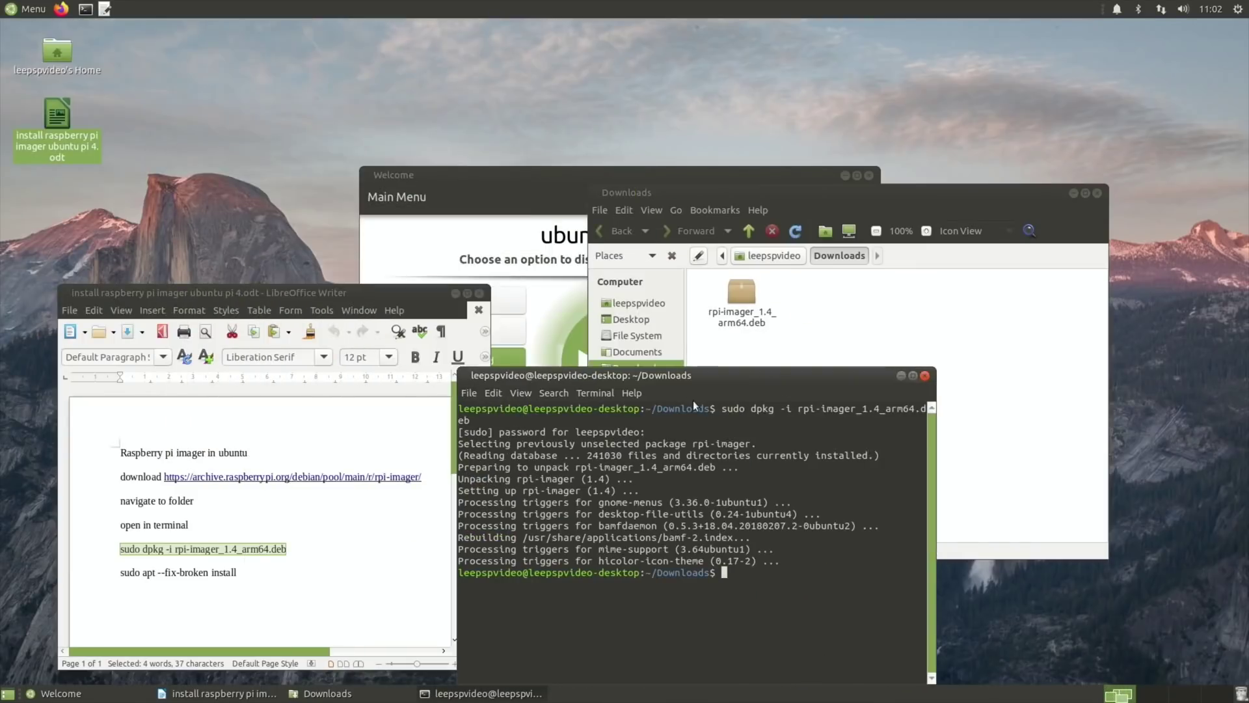
# Launch Raspberry Pi Imager from the Menu search 'ima' and centre its window
pyautogui.click(22, 8)
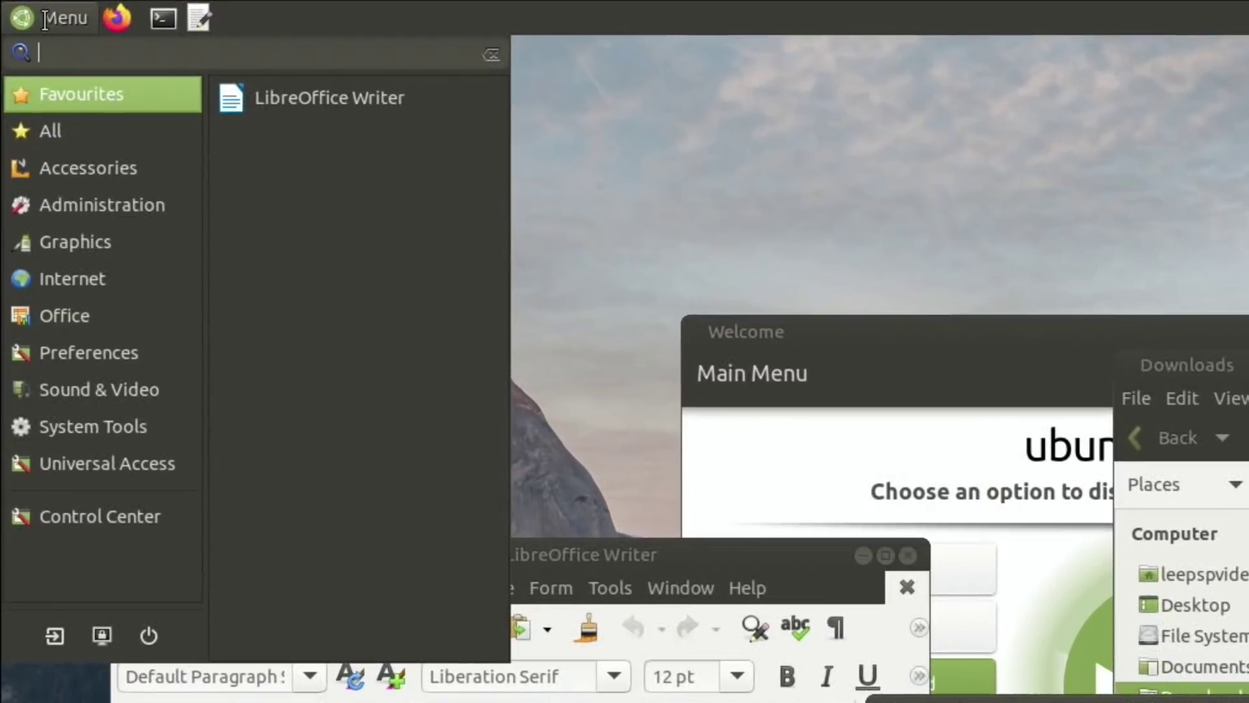
pyautogui.write('ima')
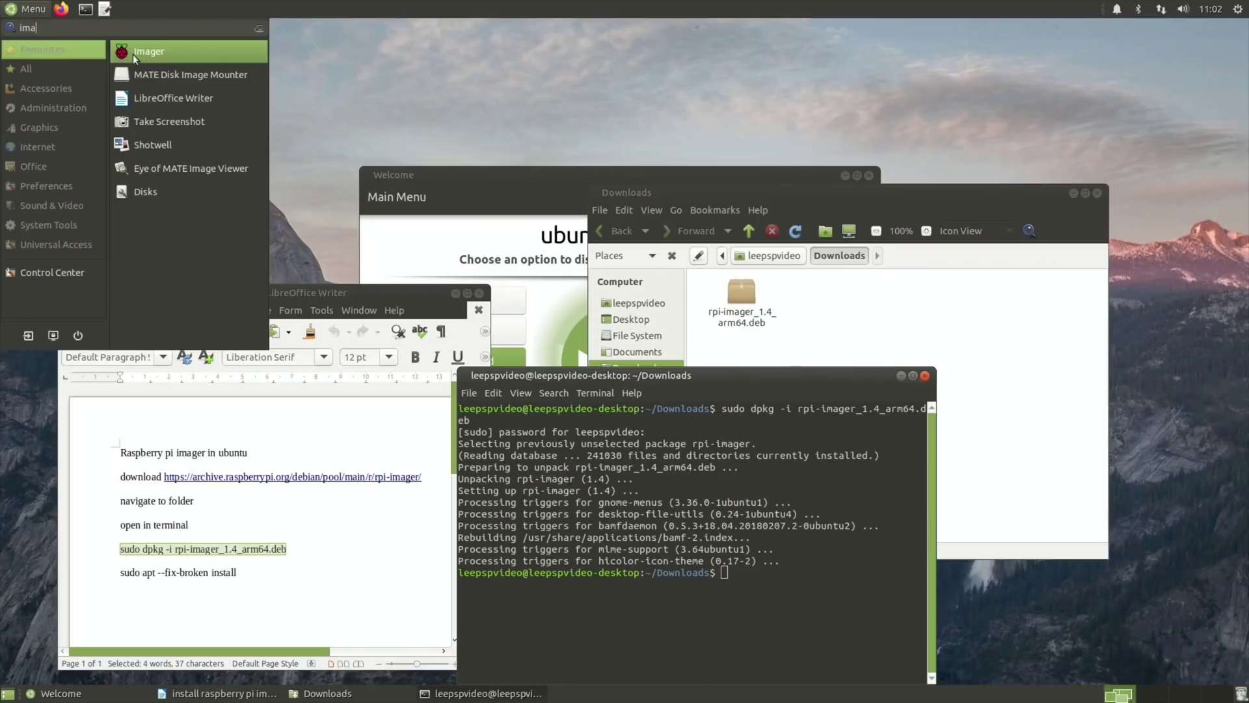
pyautogui.click(266, 106)
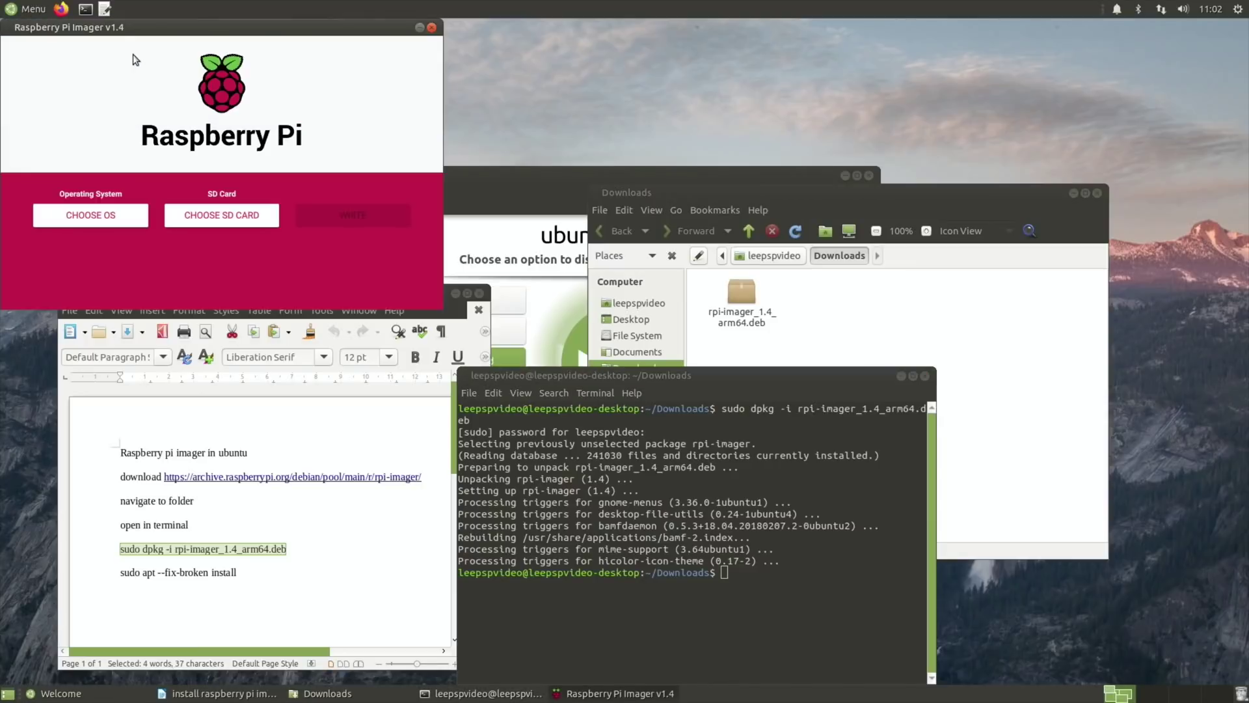
pyautogui.moveTo(148, 29); pyautogui.dragTo(530, 188)
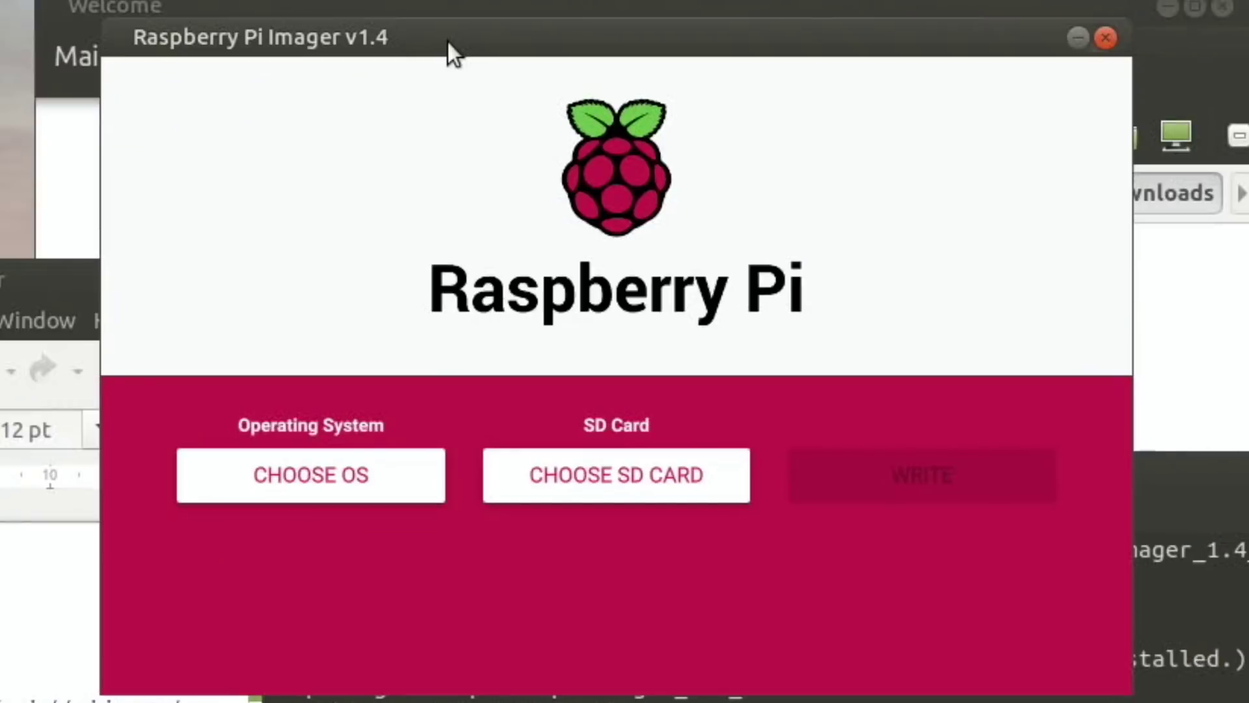
# Browse the CHOOSE OS list, try Use custom, then close the Select image picker
pyautogui.click(326, 456)
pyautogui.scroll(-3, 327, 465)
pyautogui.scroll(-2, 326, 464)
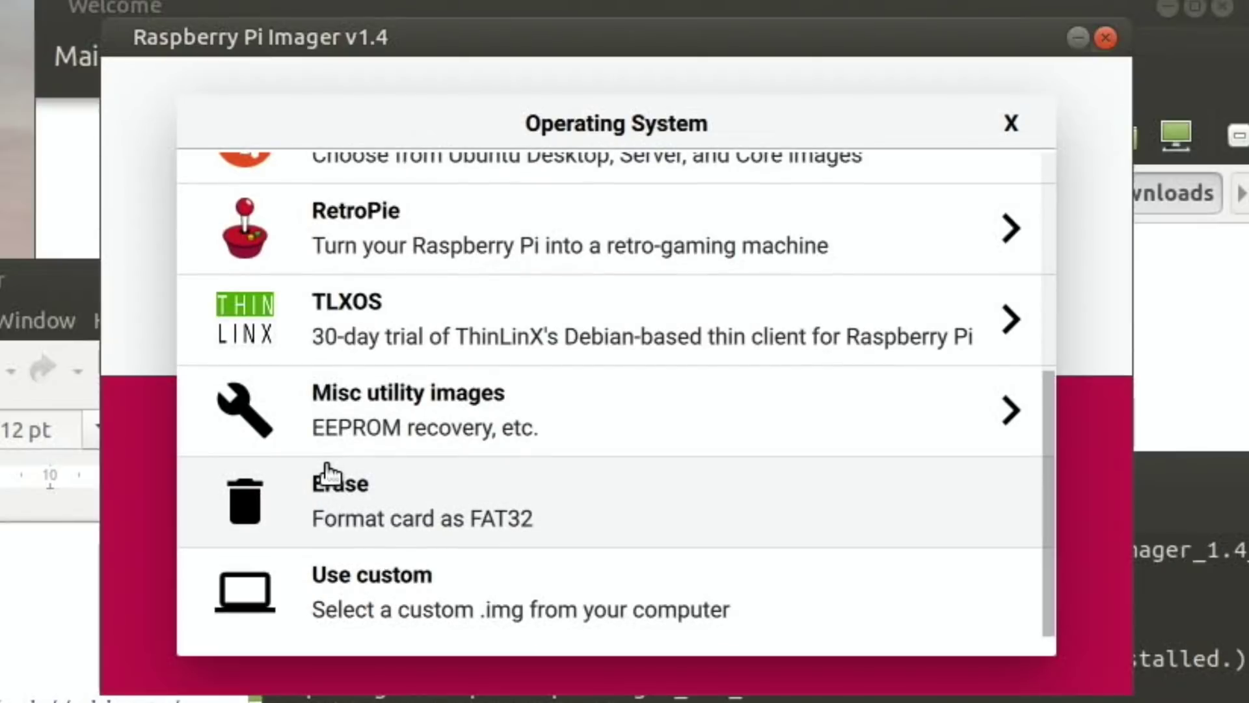
pyautogui.click(326, 612)
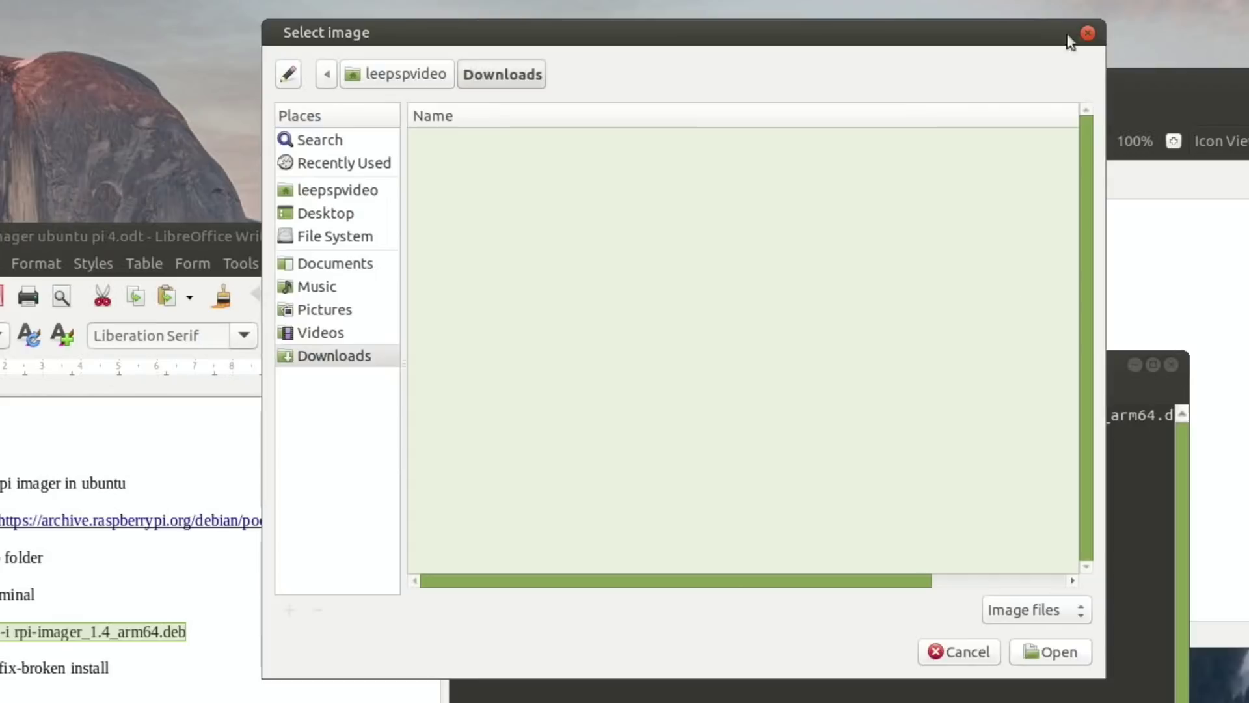
pyautogui.click(1085, 31)
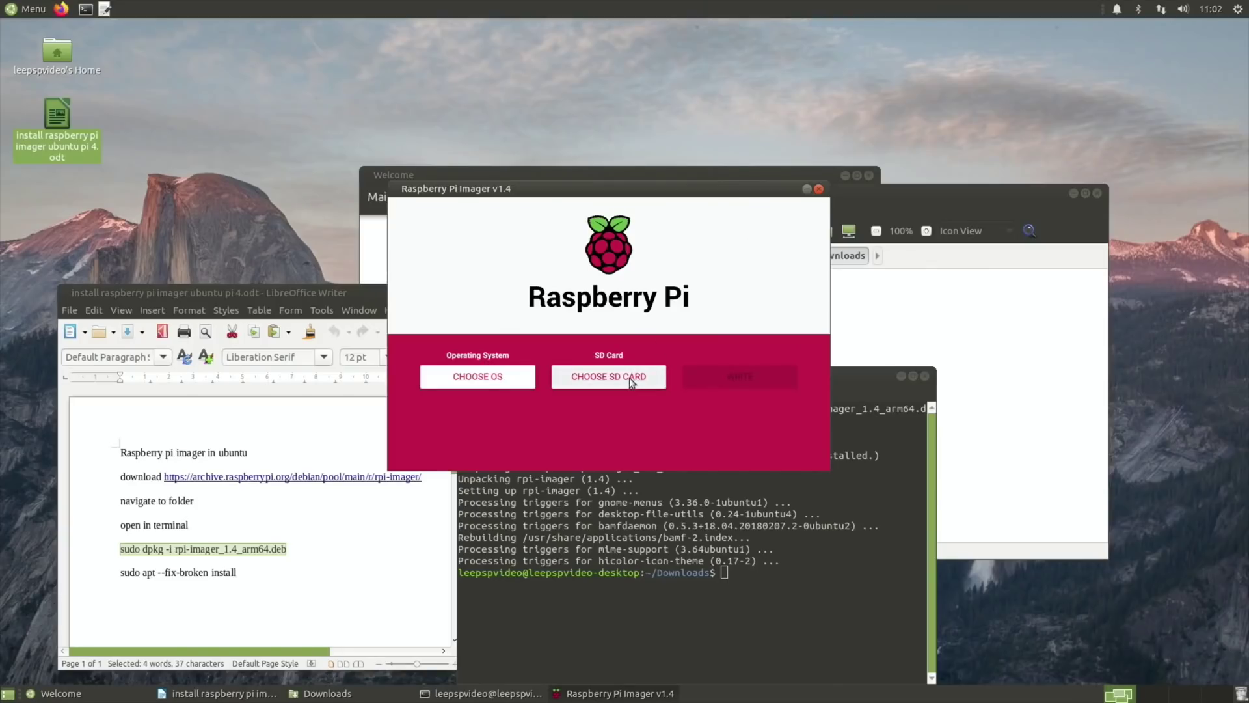
# Select Internal SD card reader as Imager's target, then close Imager, LibreOffice Writer and Downloads
pyautogui.click(630, 379)
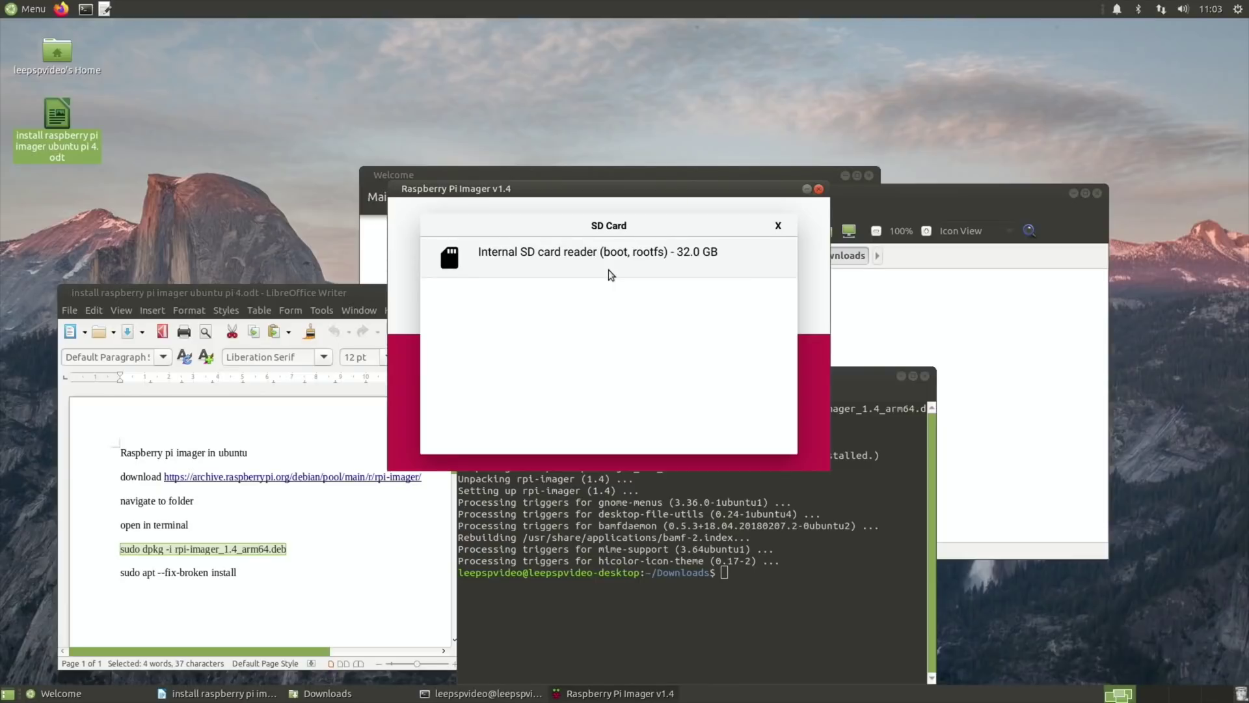
pyautogui.click(589, 266)
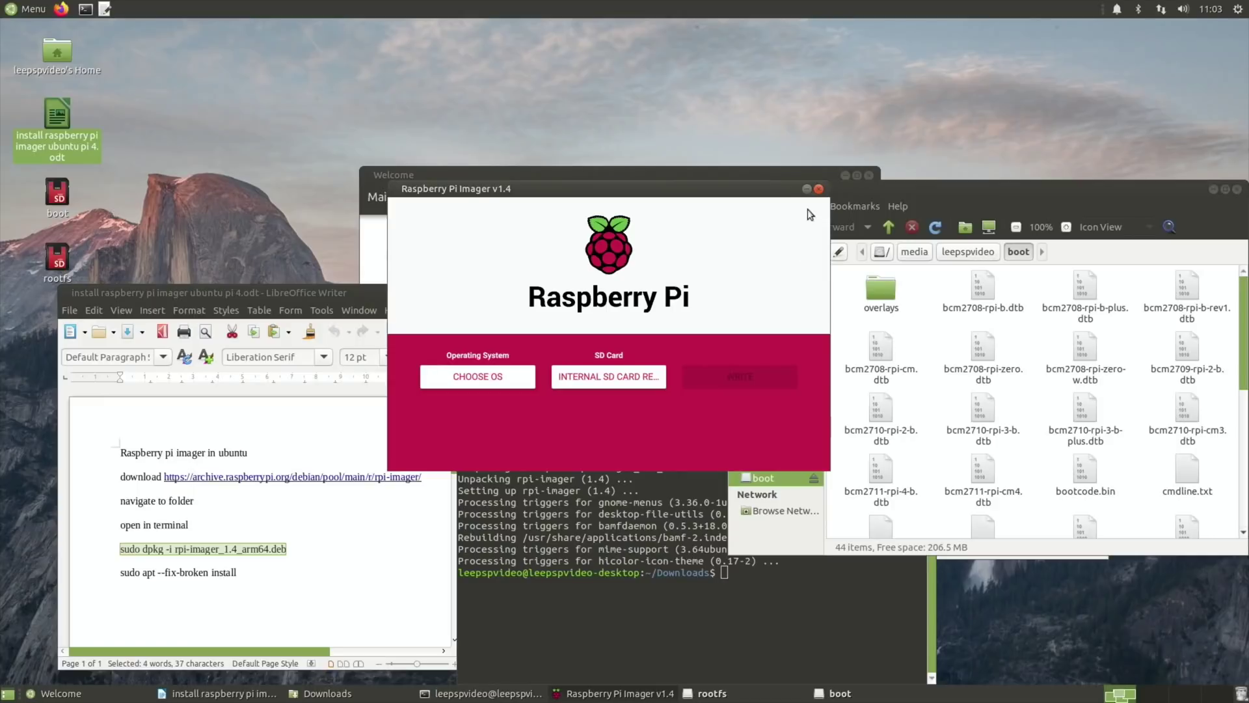
pyautogui.click(819, 188)
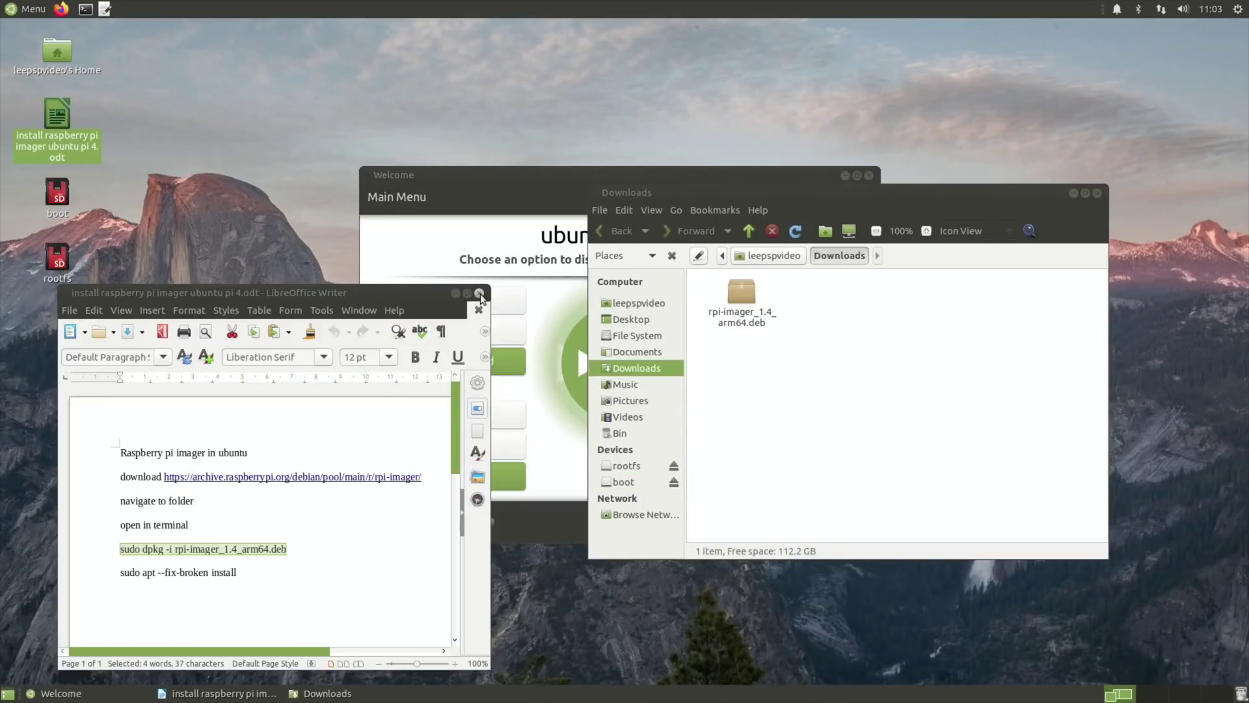
pyautogui.click(480, 294)
pyautogui.click(1097, 193)
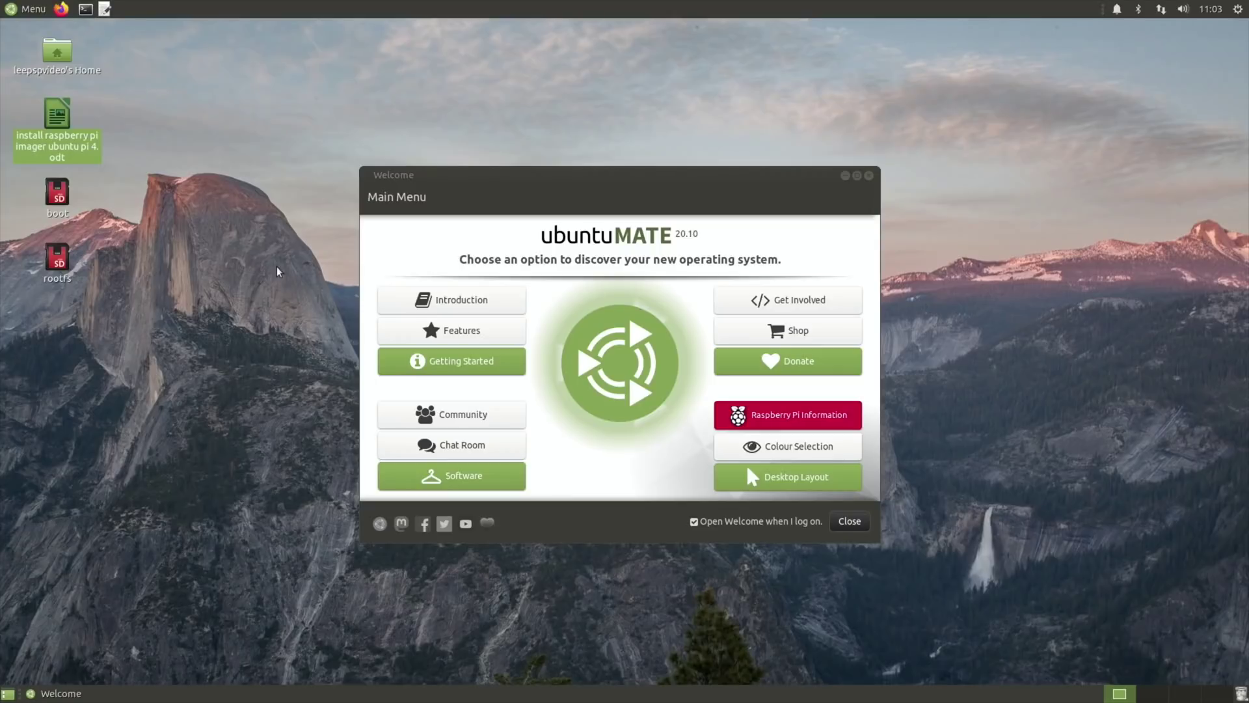
pyautogui.click(799, 417)
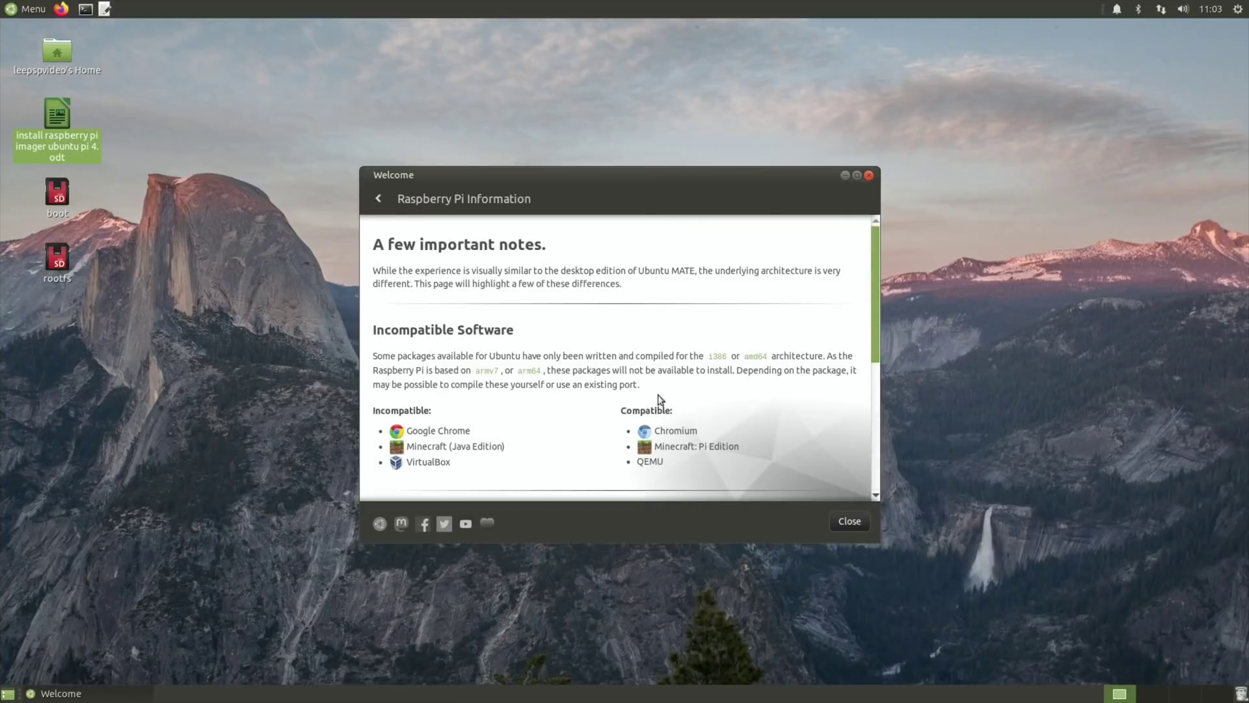
pyautogui.scroll(-5, 417, 326)
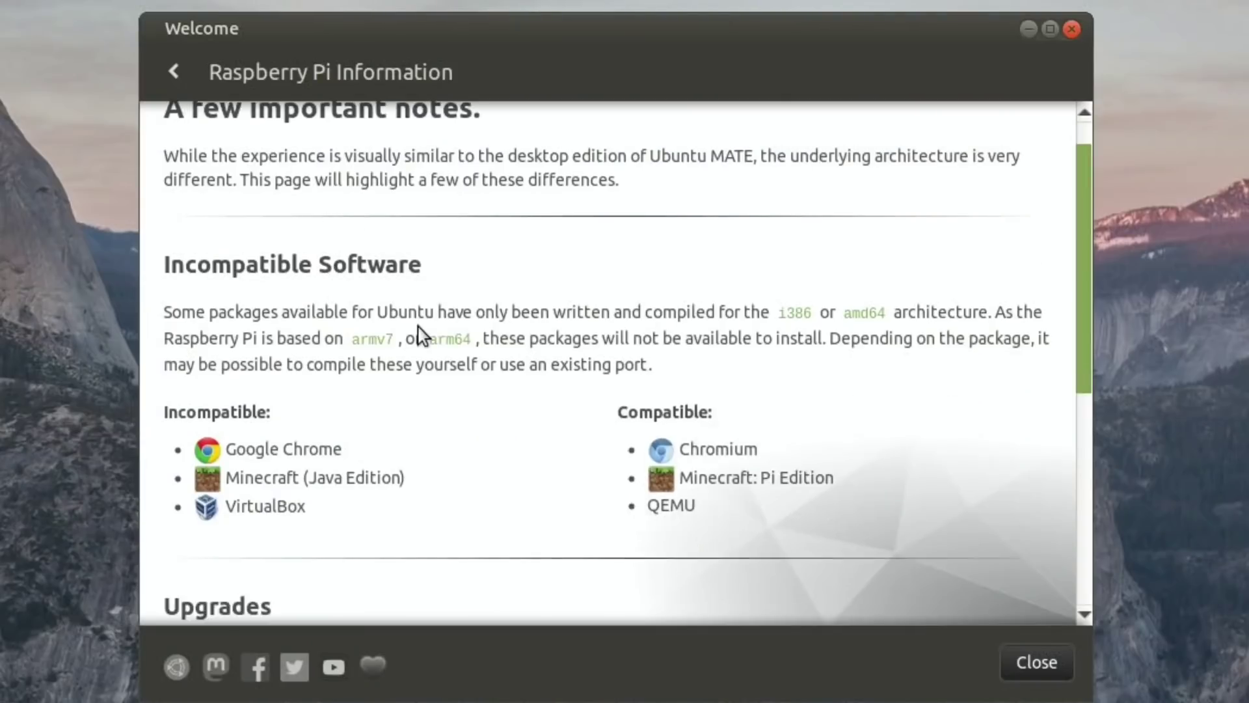
pyautogui.scroll(-4, 418, 326)
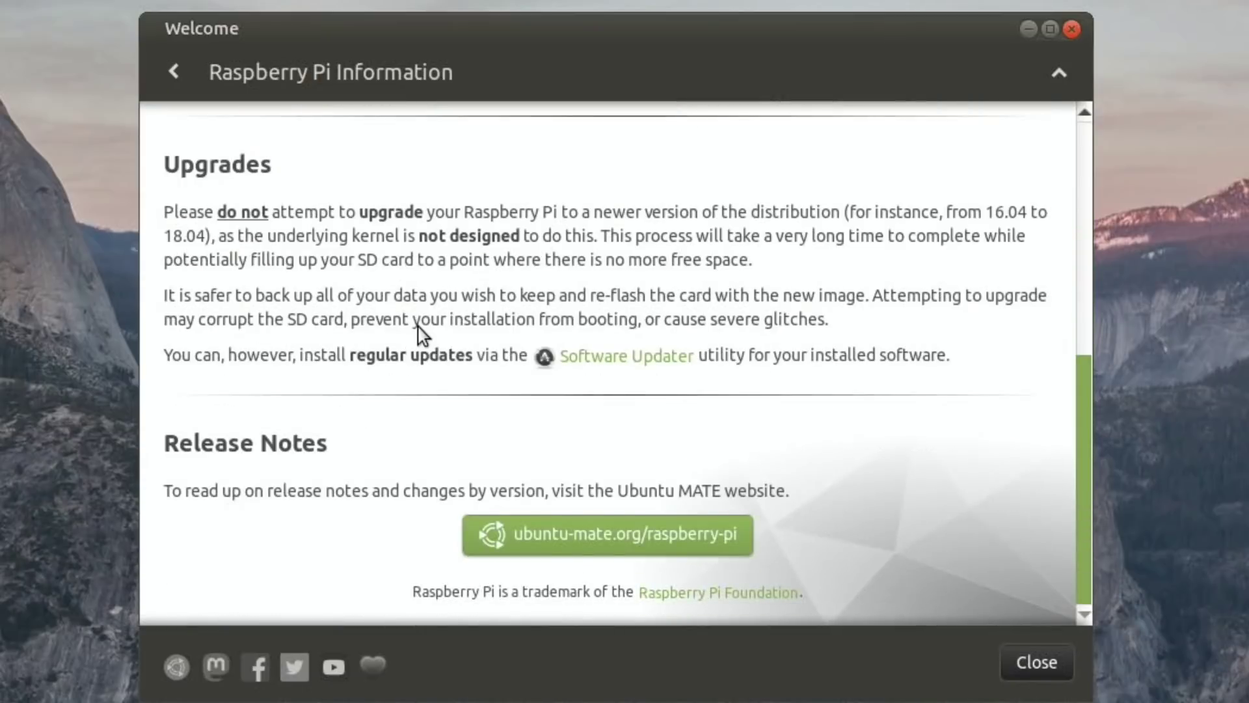
pyautogui.scroll(9, 417, 327)
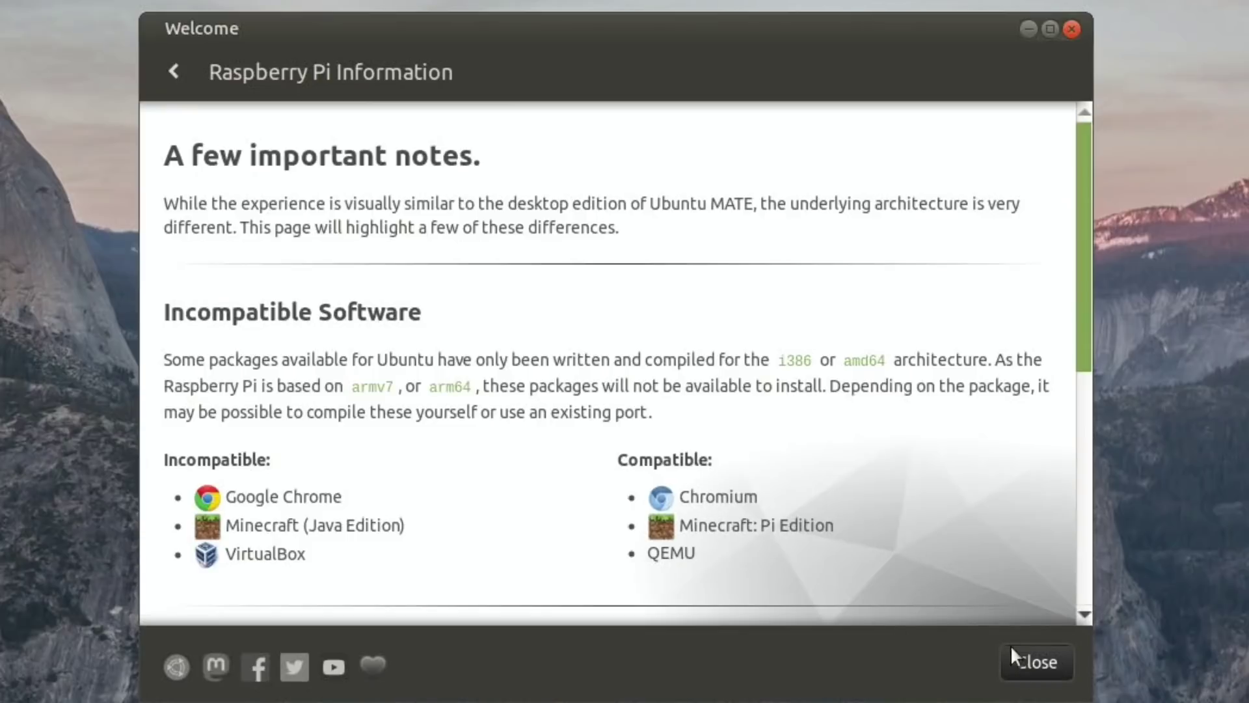
pyautogui.moveTo(1084, 355); pyautogui.dragTo(1108, 208)
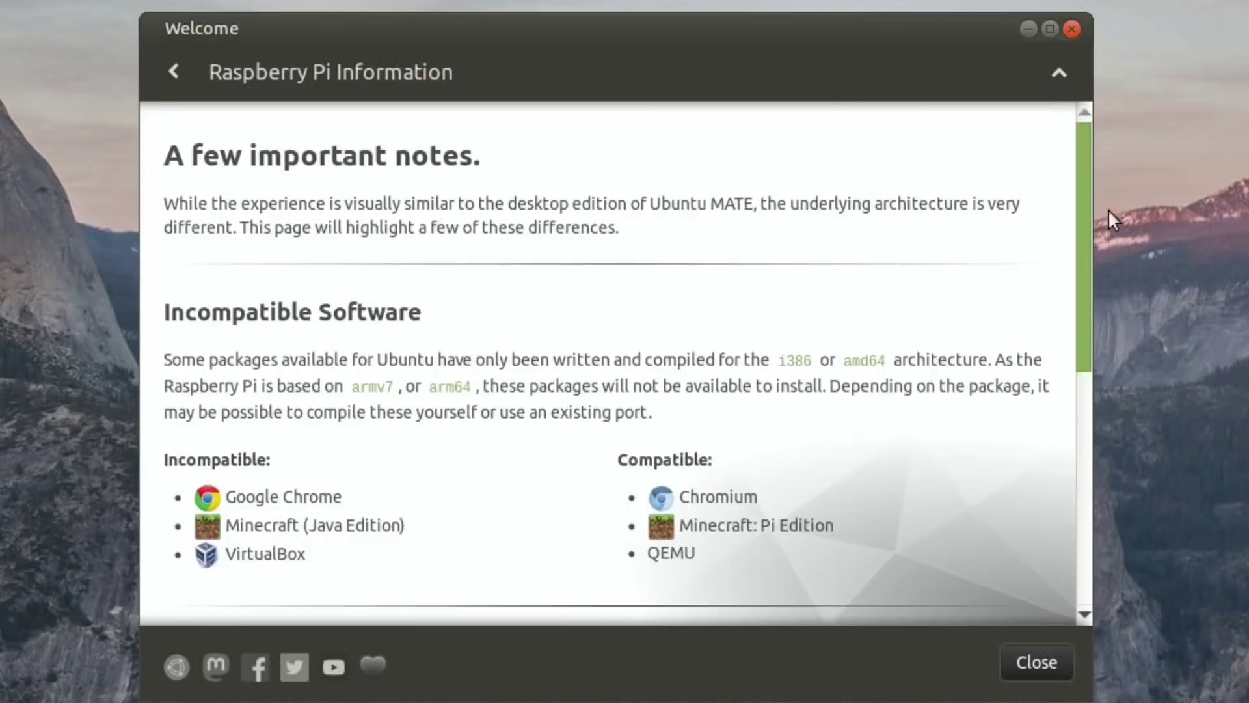
pyautogui.click(174, 72)
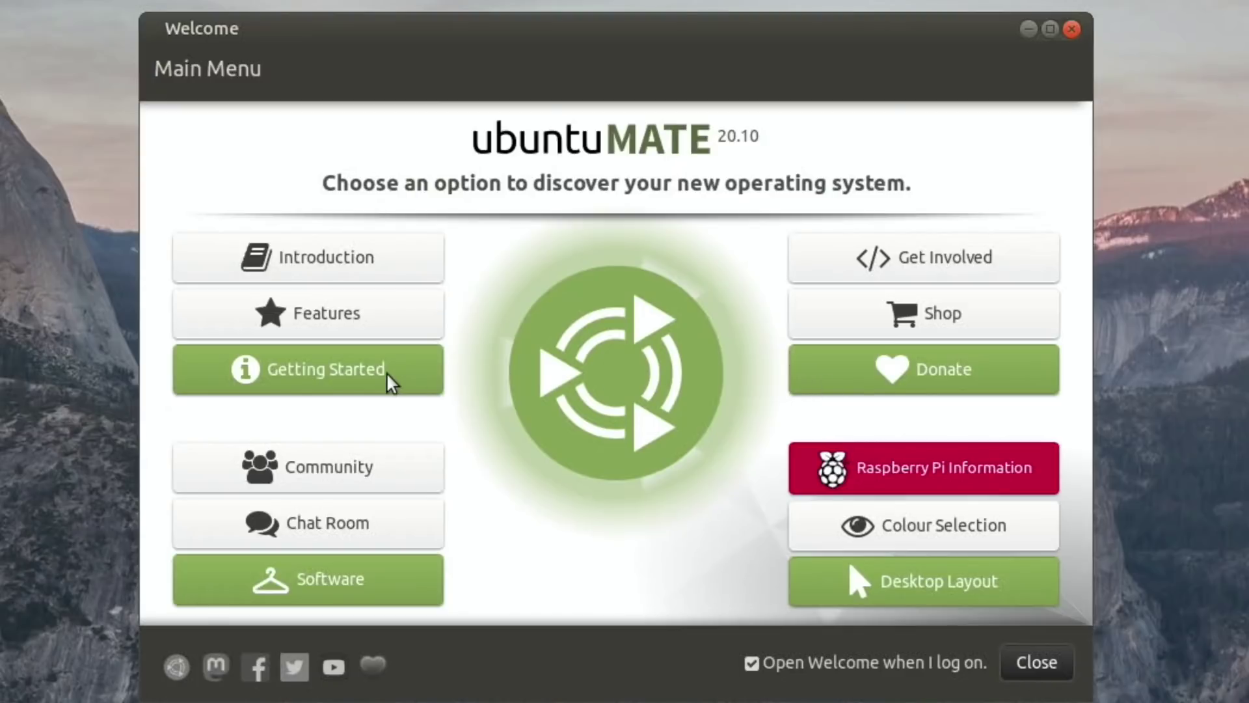
# Scroll through the Welcome window's Features page, then close Ubuntu MATE Welcome
pyautogui.click(338, 315)
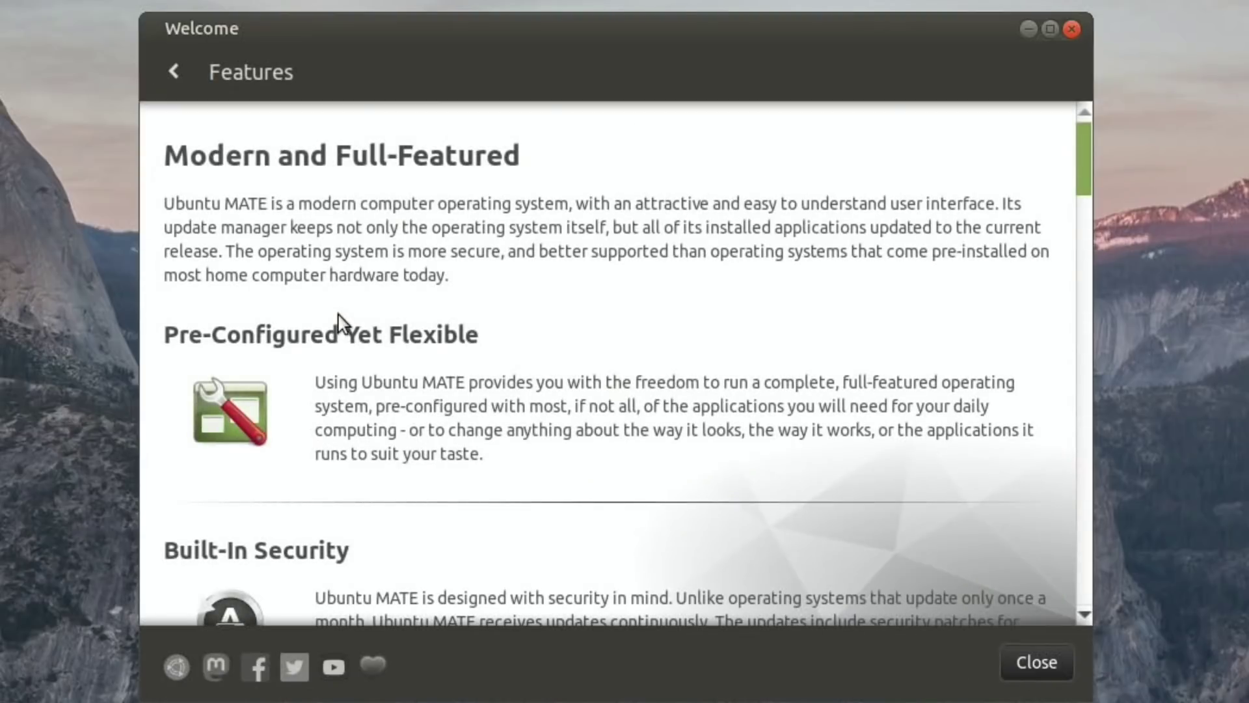
pyautogui.scroll(-10, 339, 315)
pyautogui.scroll(-20, 338, 315)
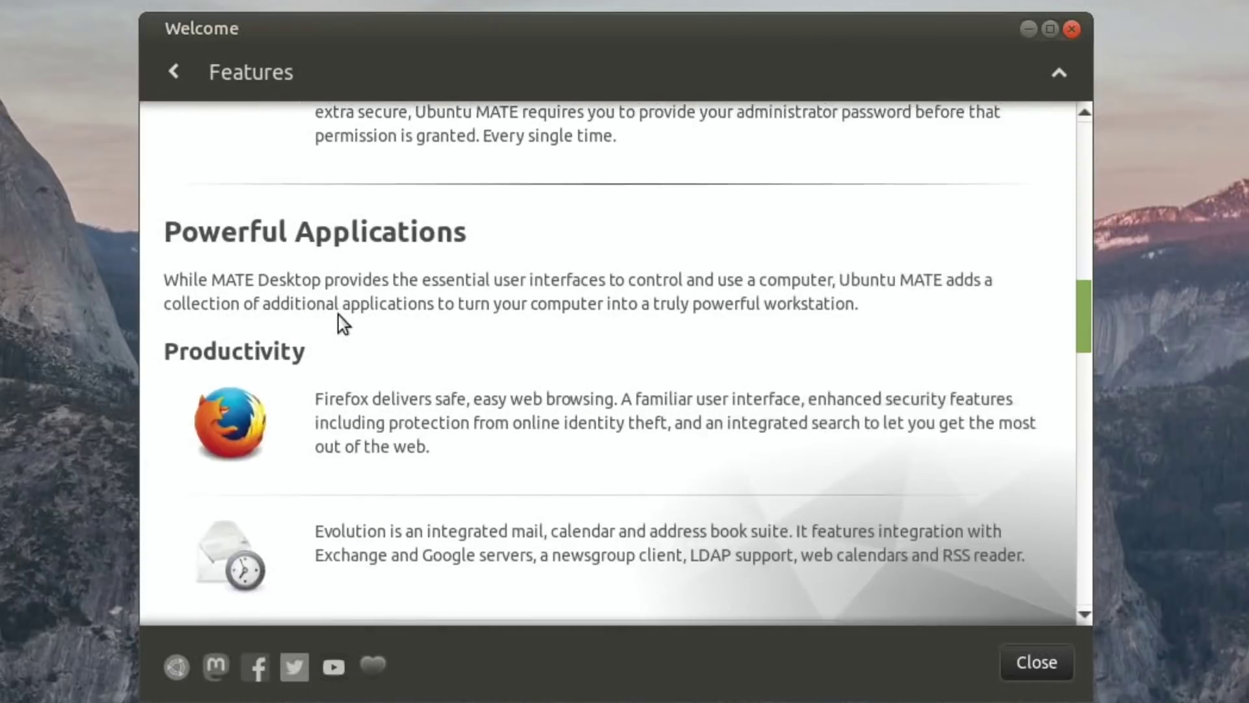
pyautogui.scroll(20, 339, 315)
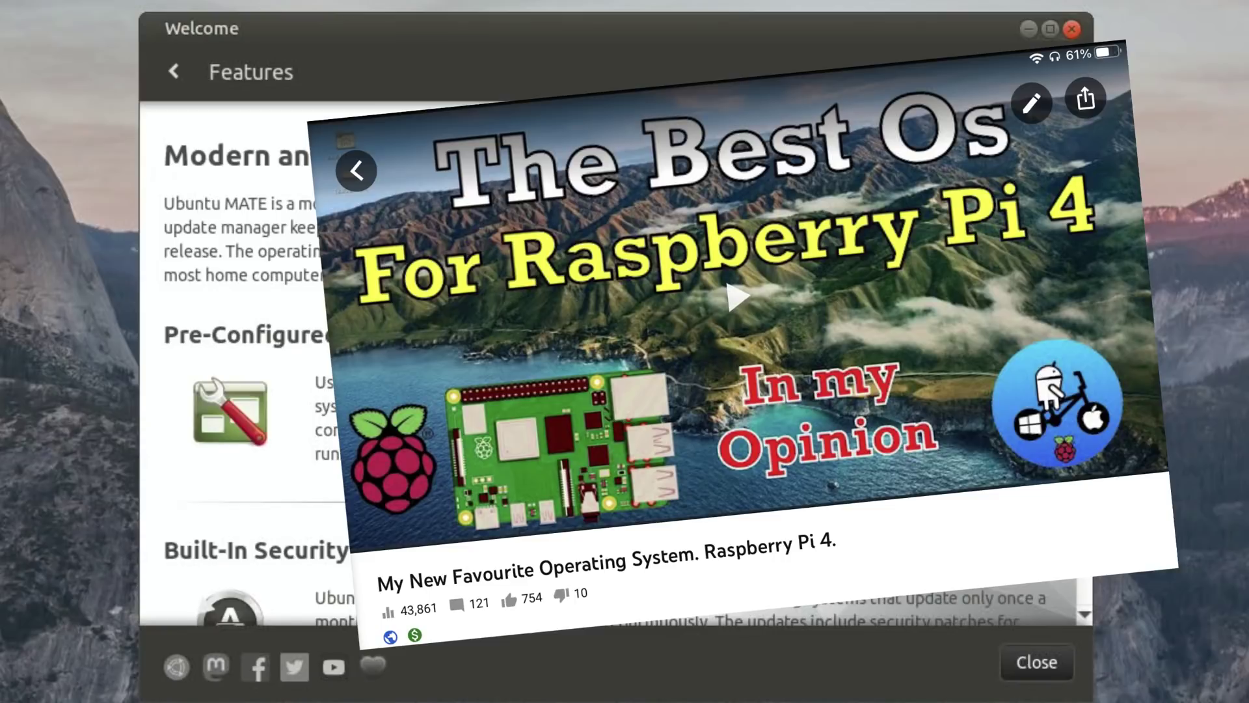
pyautogui.click(1072, 28)
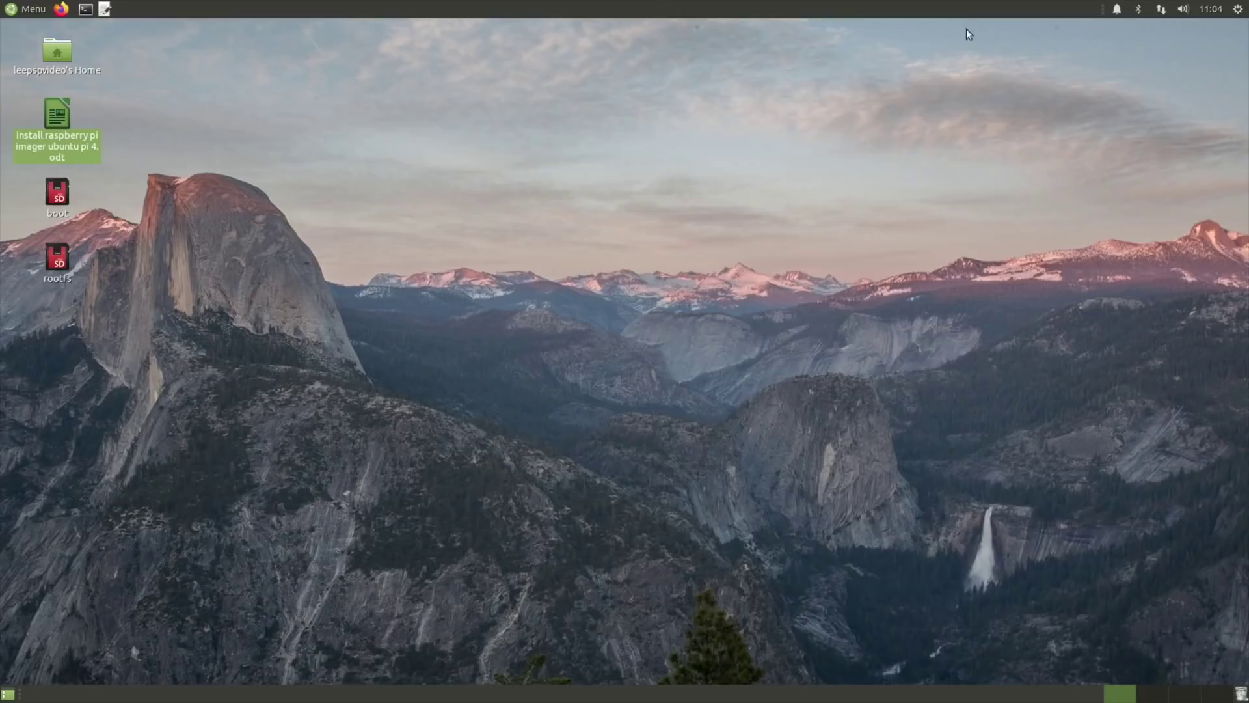
# Open Control Center via System Settings, close it, and launch Firefox from the top panel
pyautogui.click(1239, 9)
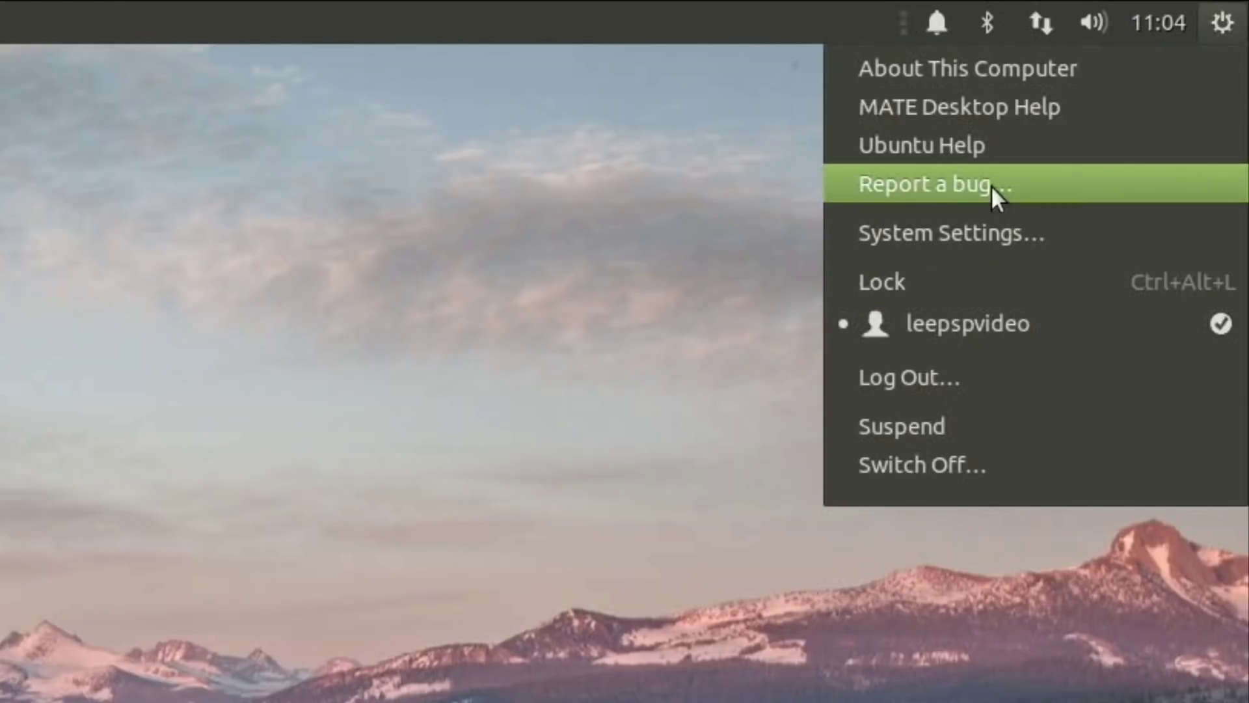
pyautogui.click(968, 237)
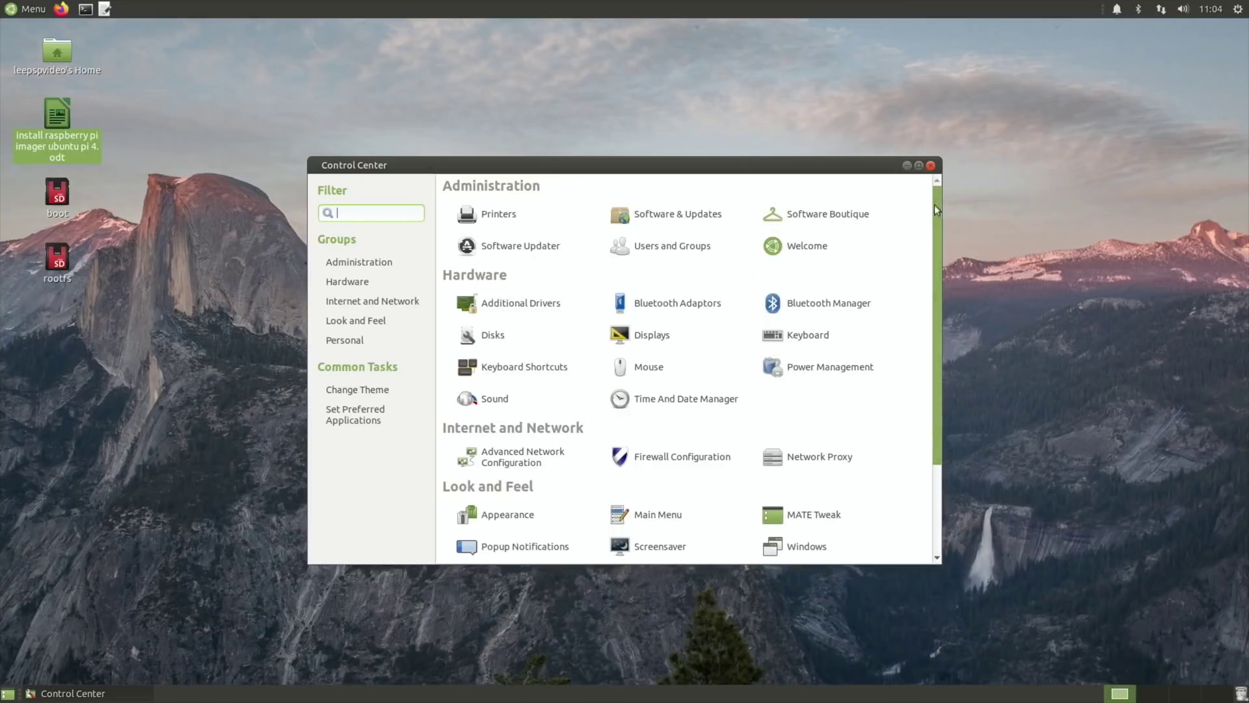
pyautogui.click(931, 166)
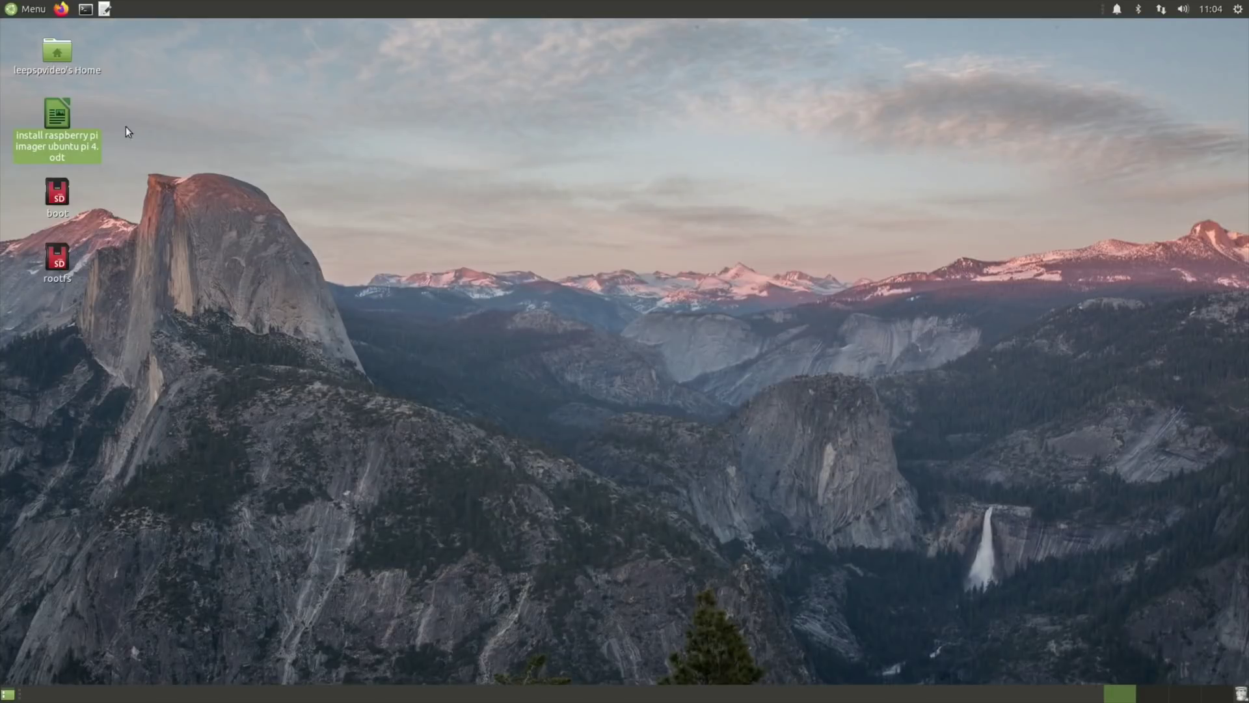
pyautogui.click(58, 9)
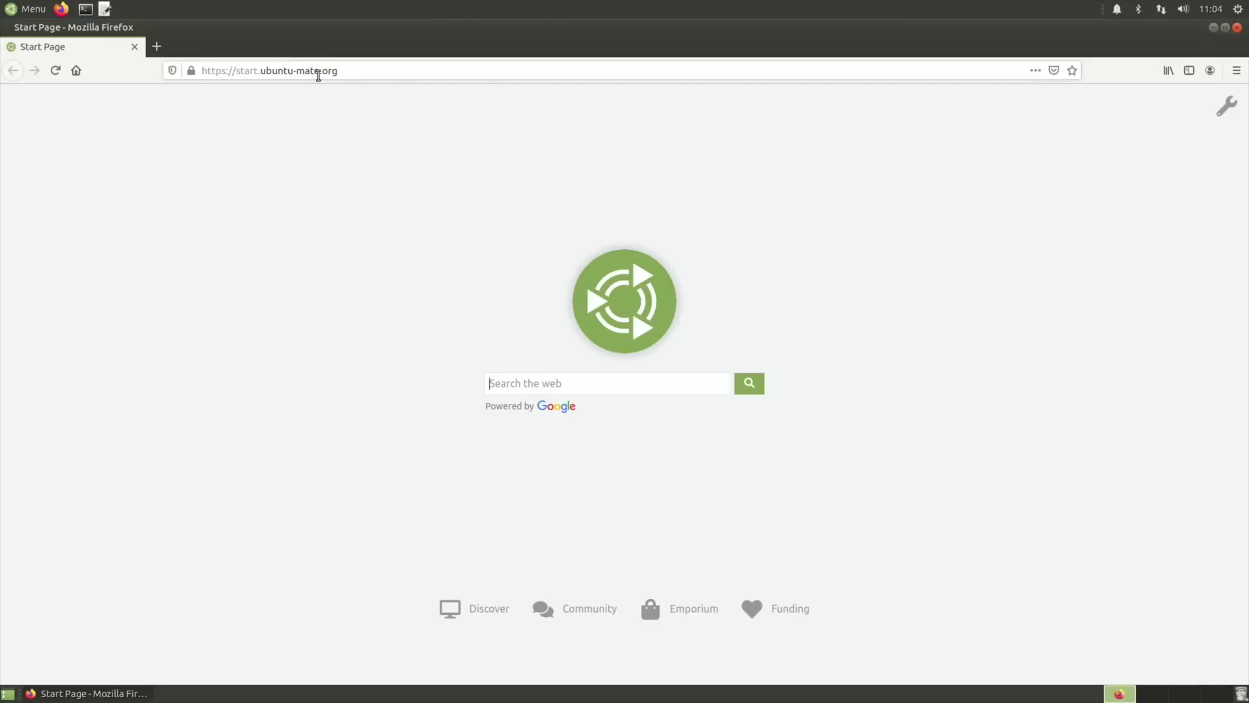
# Load YouTube from the address-bar suggestions and search for 'leepspvideo stadia'
pyautogui.click(359, 73)
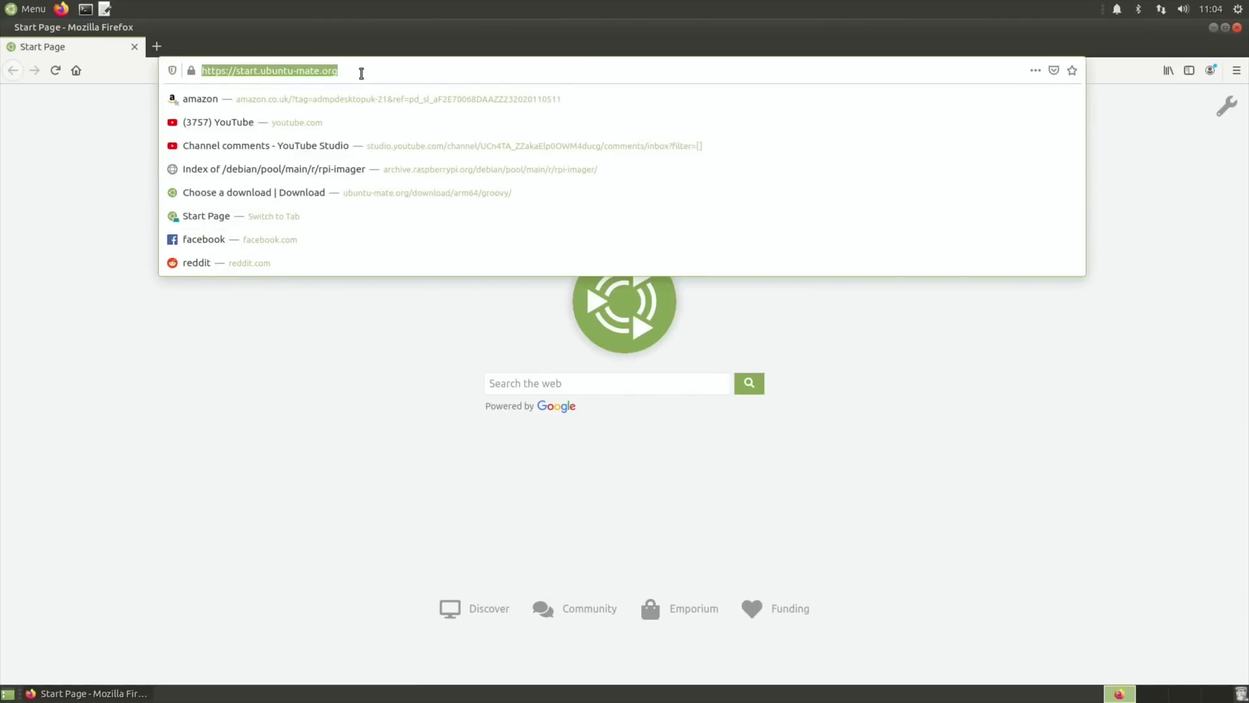
pyautogui.click(302, 122)
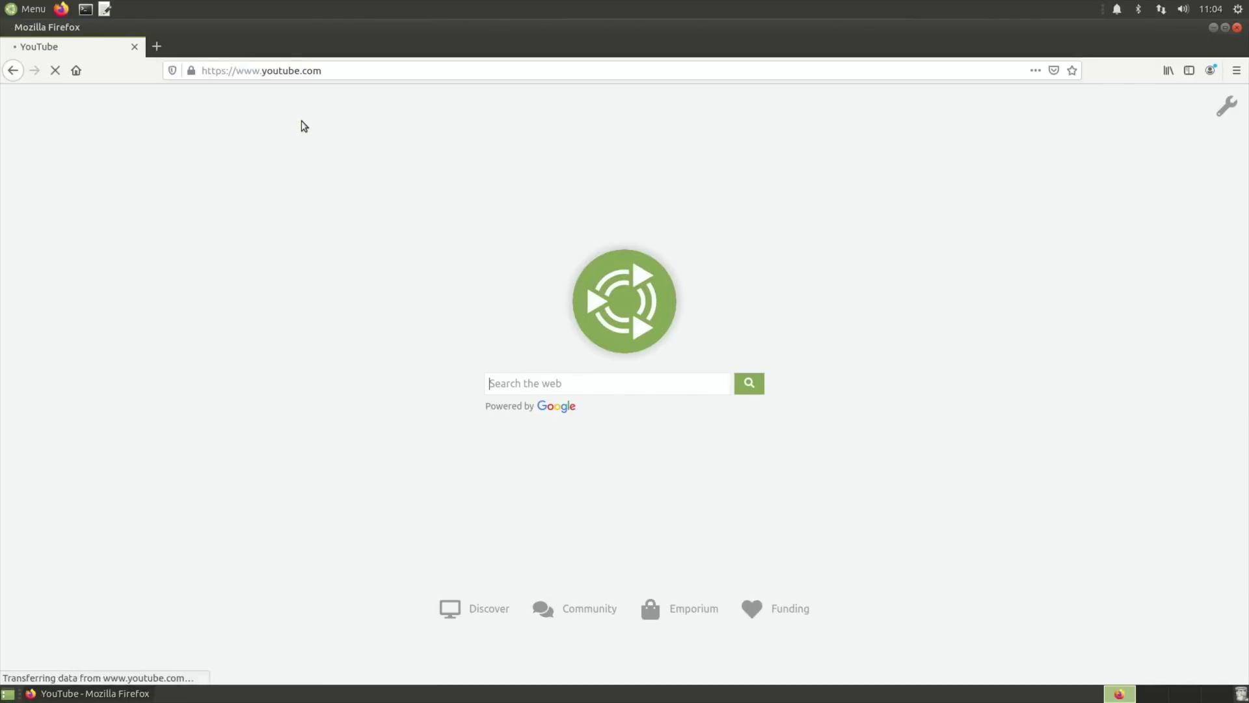
pyautogui.write('lee')
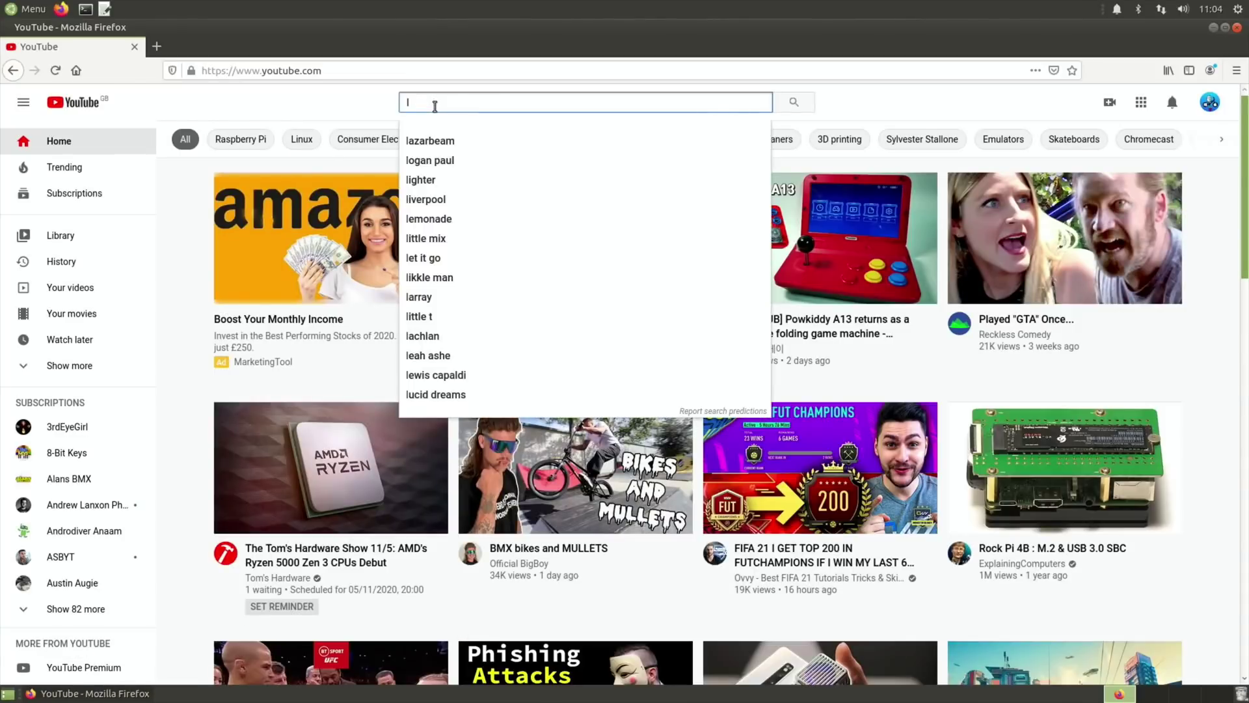
pyautogui.write('pspvideo stadia')
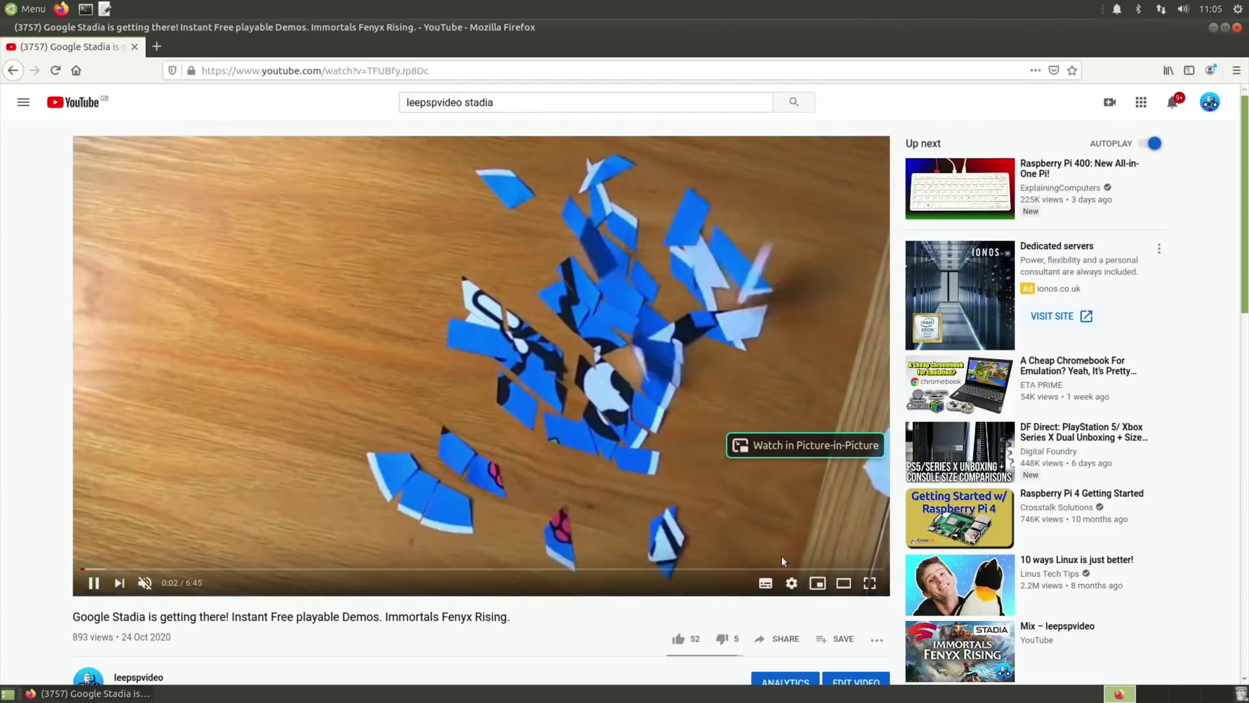
# Set the Stadia video's quality to 1080p and jump ahead to about 5:44
pyautogui.click(791, 583)
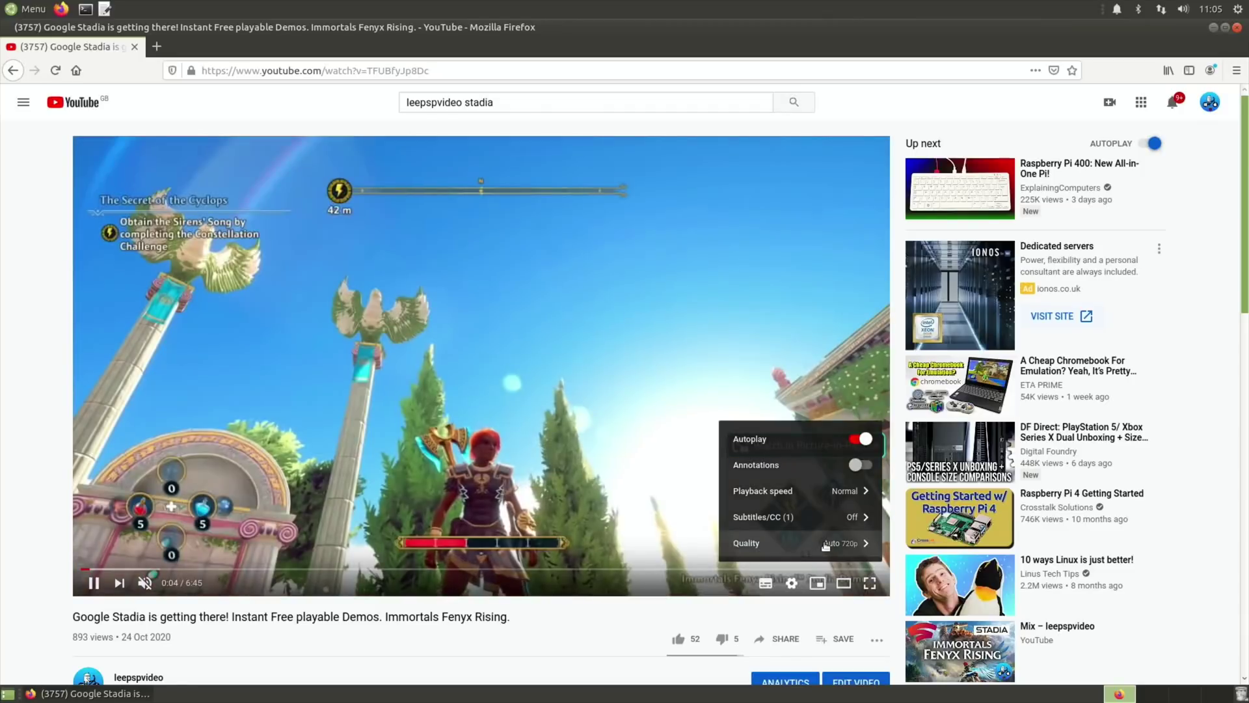
pyautogui.click(825, 544)
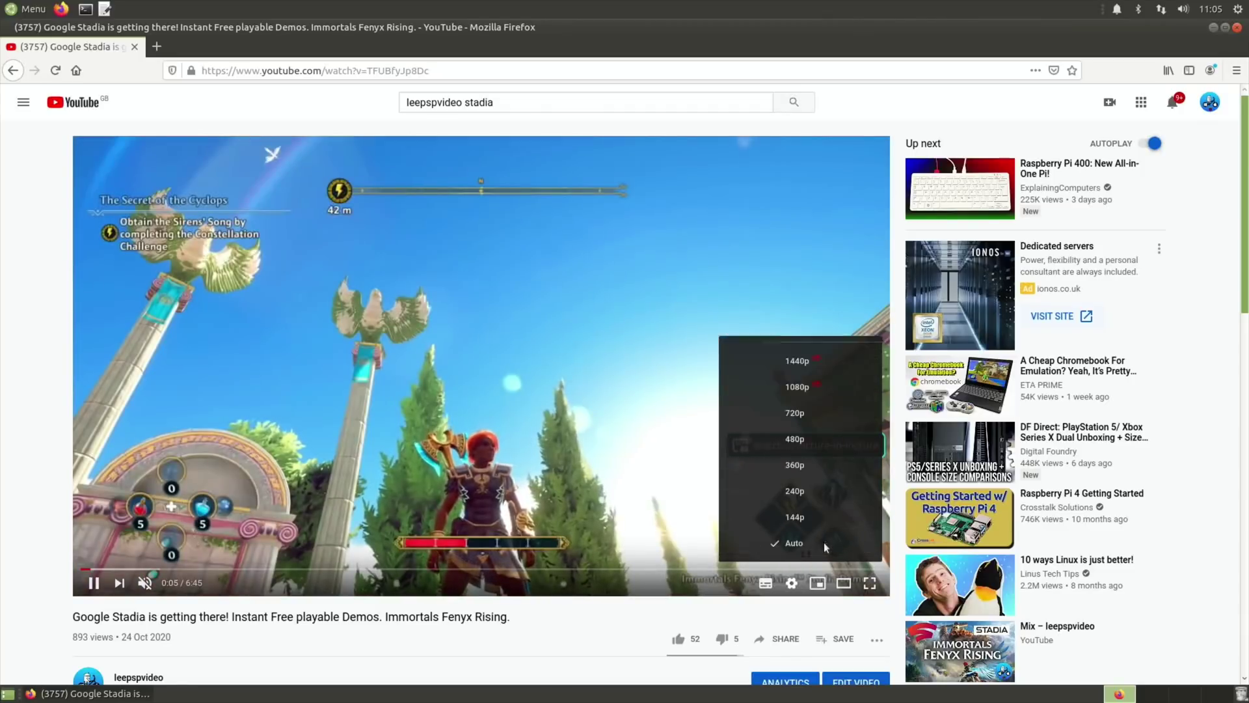
pyautogui.click(766, 389)
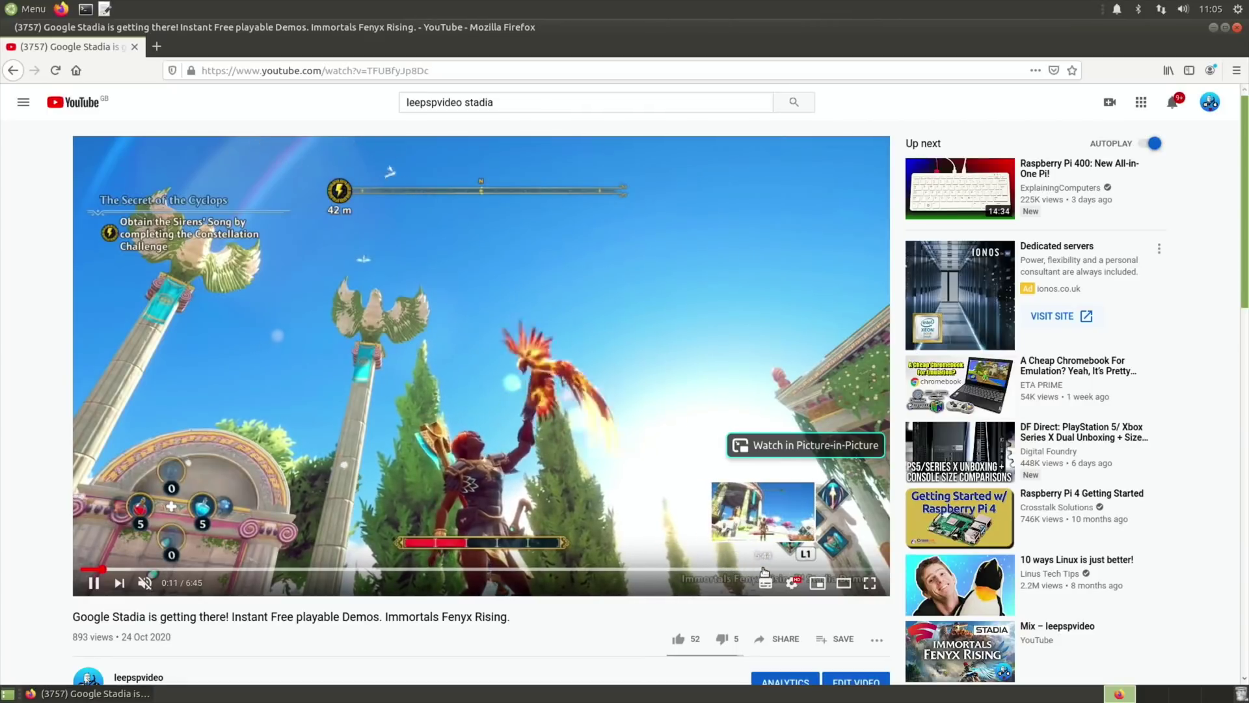
pyautogui.click(764, 570)
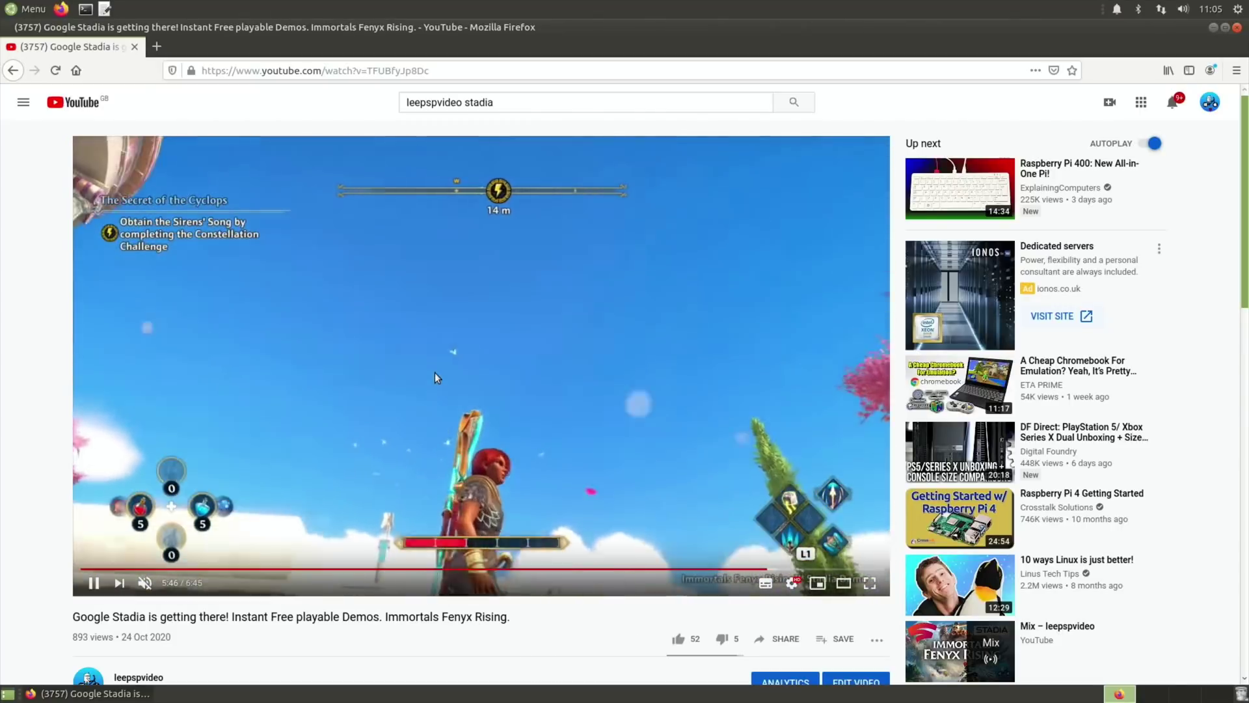
# Turn on Stats for nerds on the Stadia video to check resolution and dropped frames
pyautogui.rightClick(435, 373)
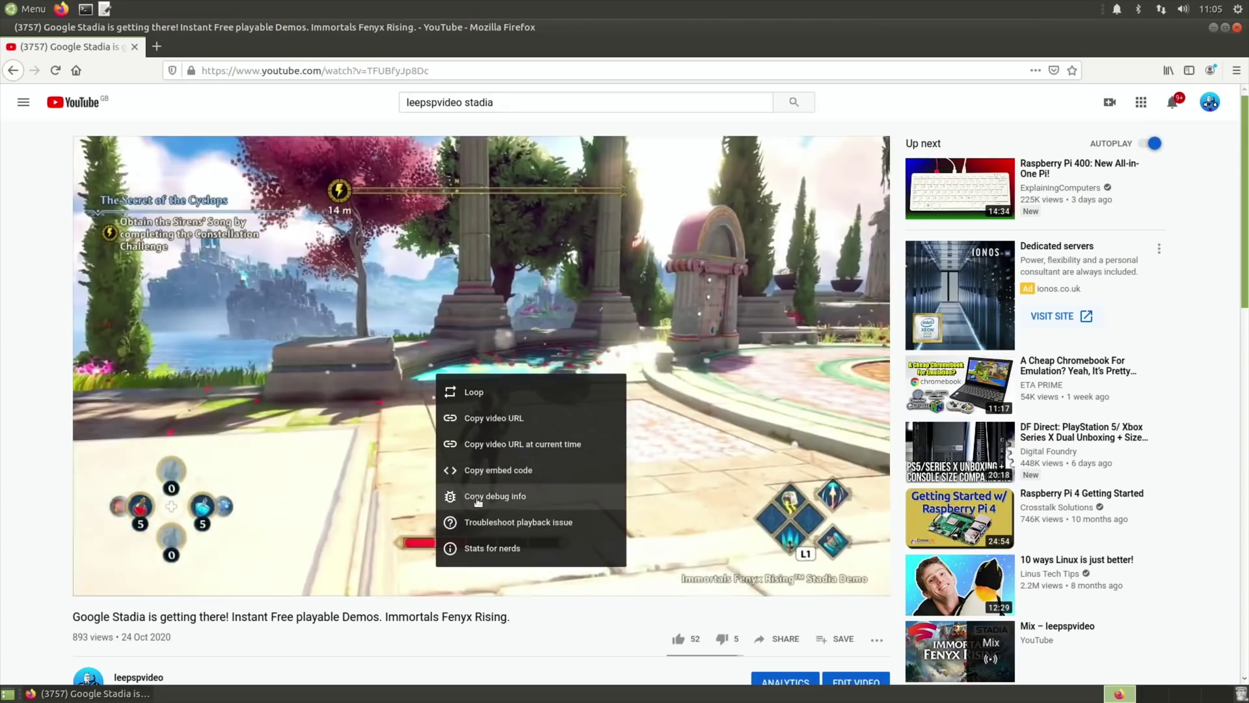
pyautogui.click(472, 548)
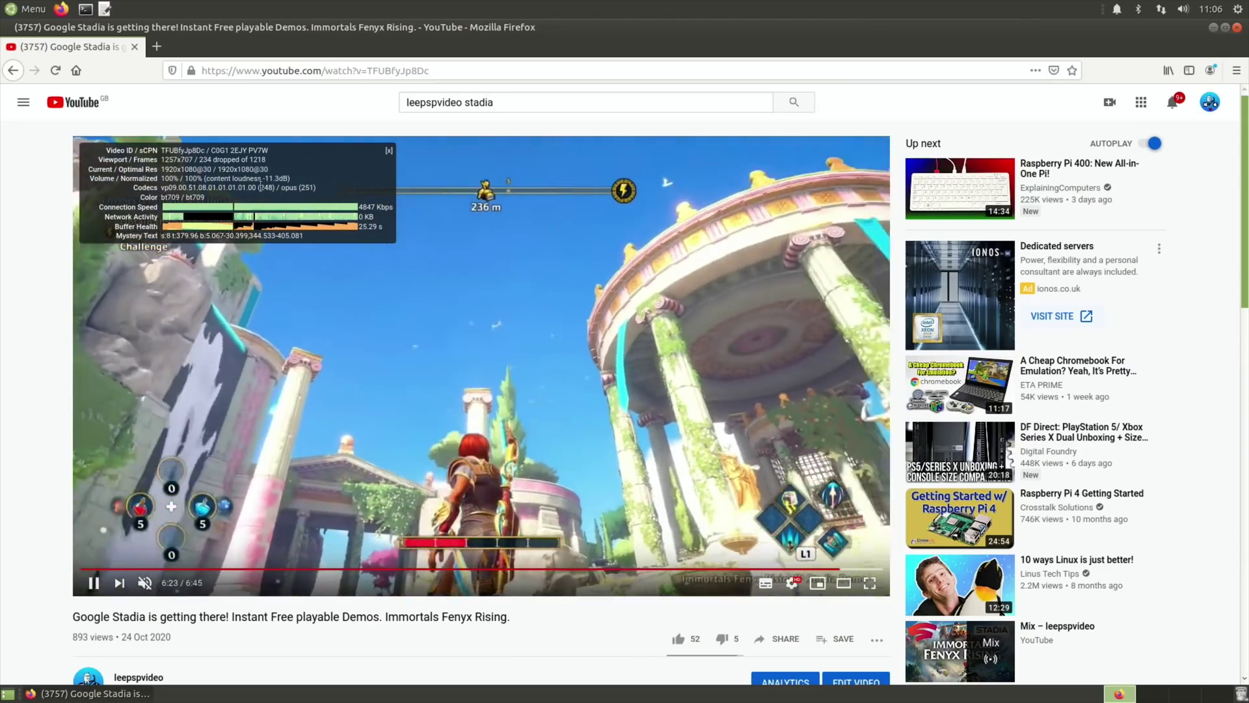
# Search 'bbc' and open BBC - Home, then search 'hotukdeals' in a new tab
pyautogui.click(249, 67)
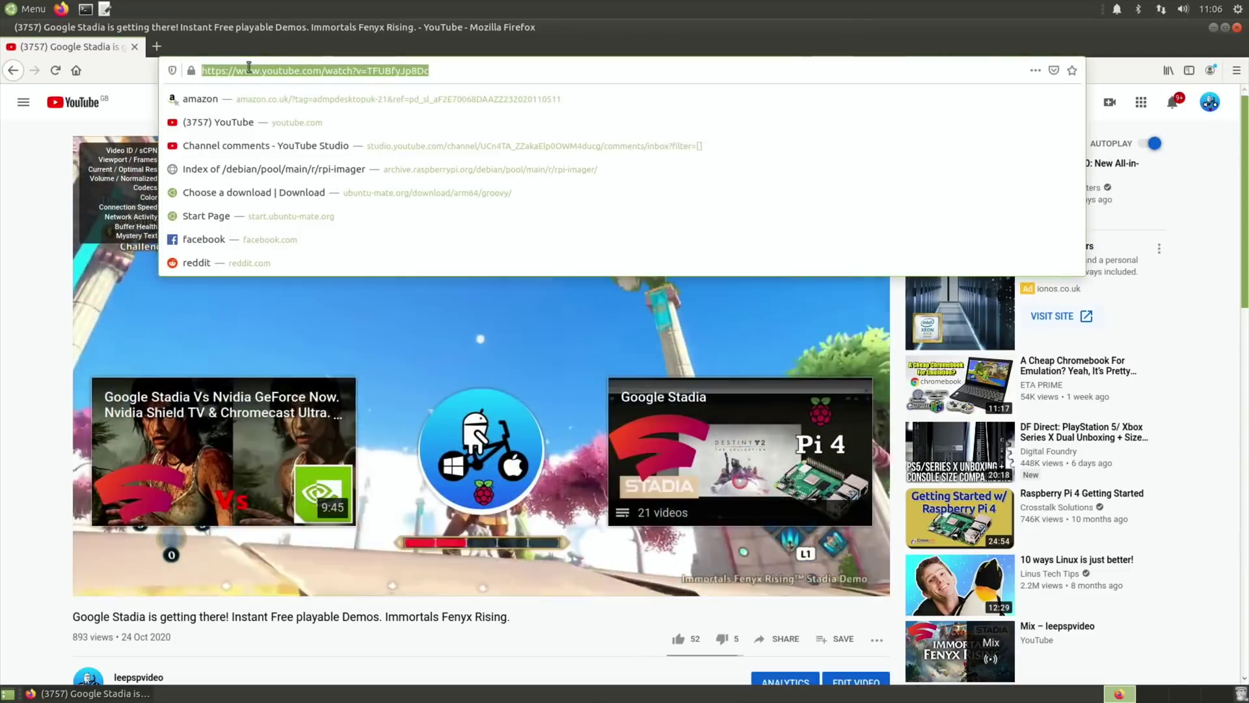
pyautogui.write('bbc')
pyautogui.press('Return')
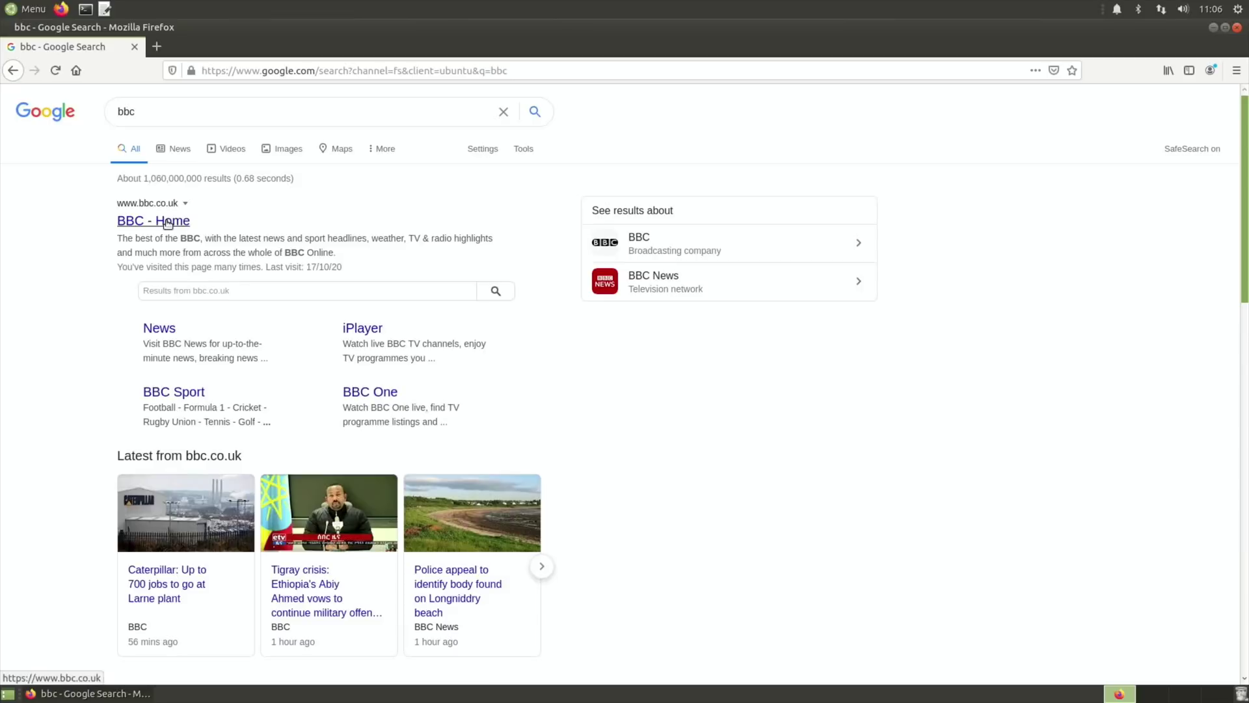
pyautogui.click(168, 222)
pyautogui.hotkey('ctrl', 't')
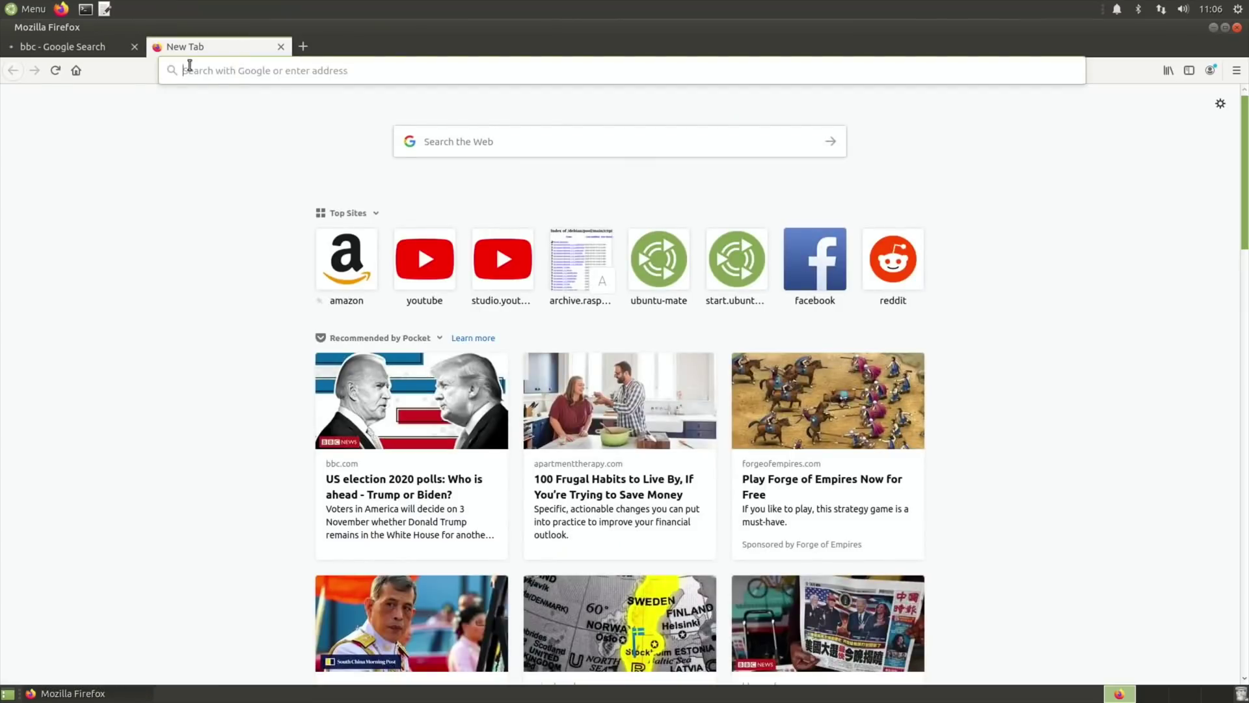
pyautogui.write('hotu')
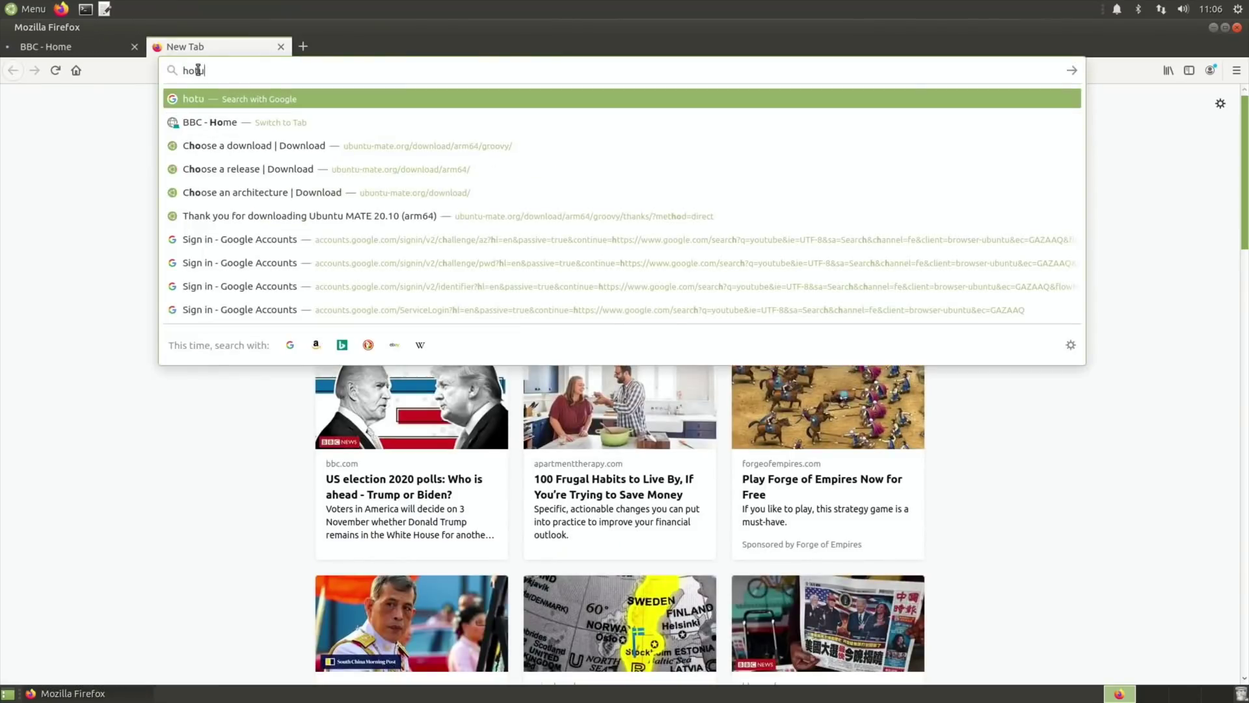
pyautogui.write('kdeals')
pyautogui.press('Return')
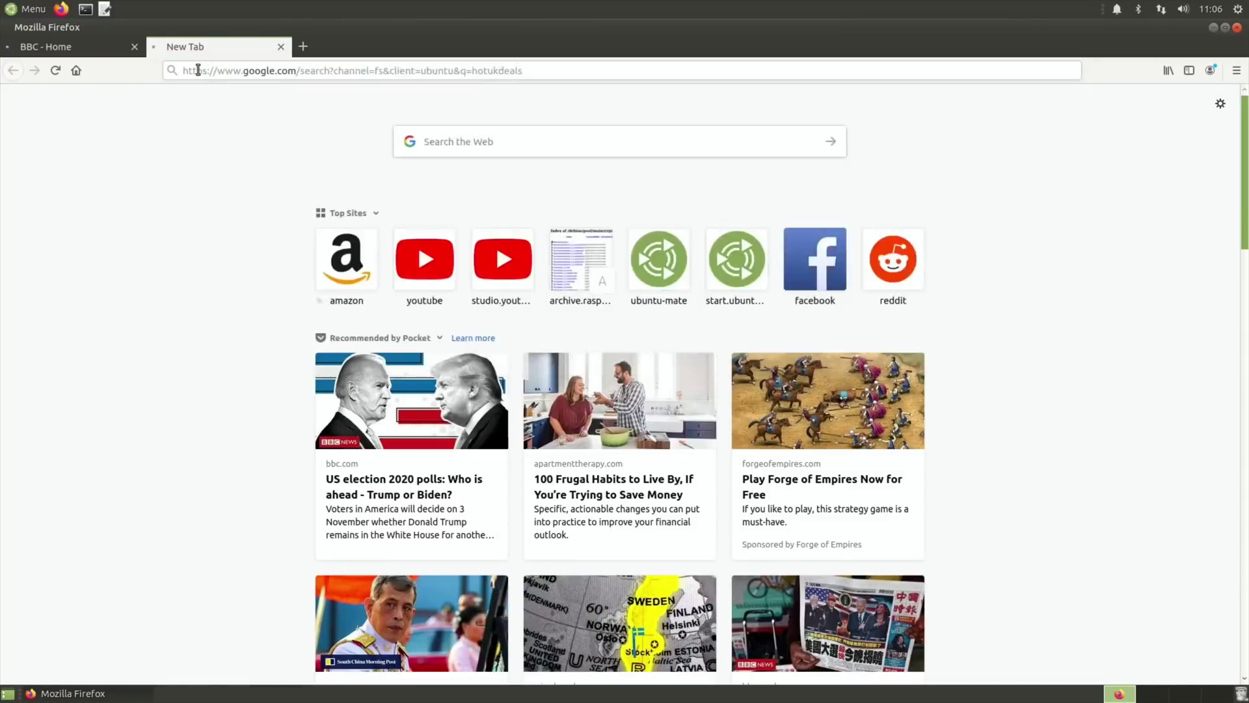
# Scroll down and back up through the BBC home page
pyautogui.click(95, 48)
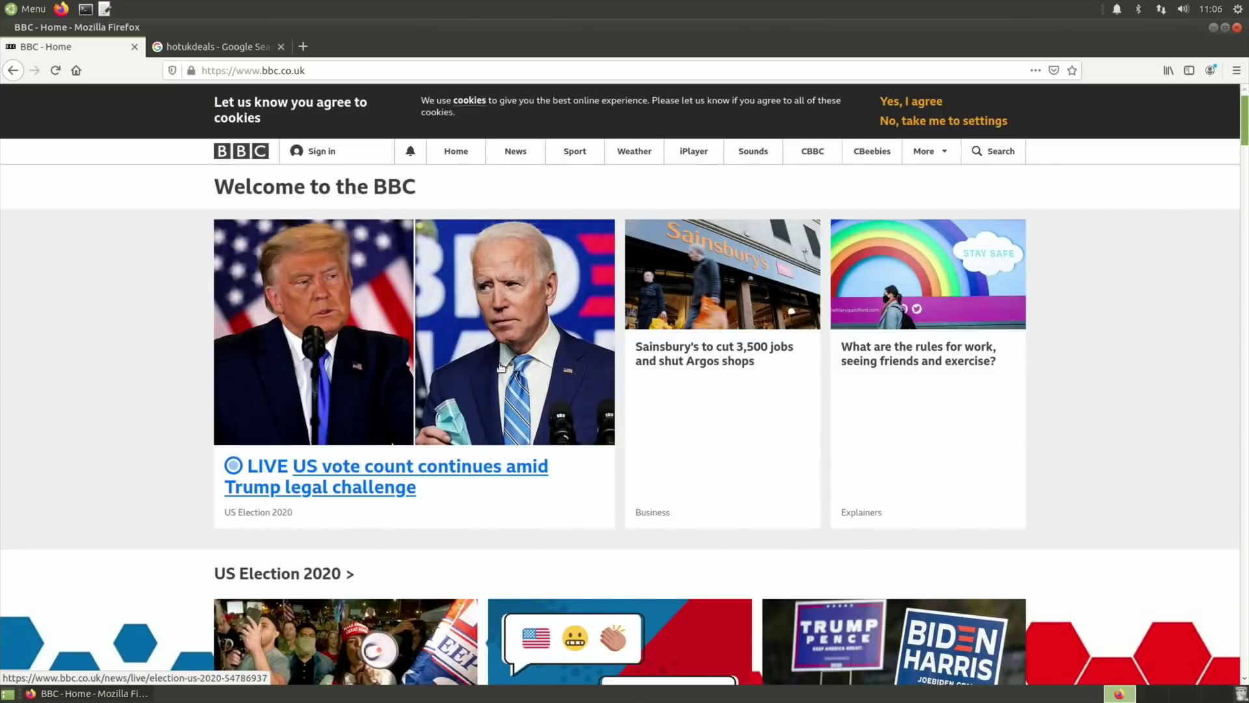
pyautogui.scroll(-7, 500, 368)
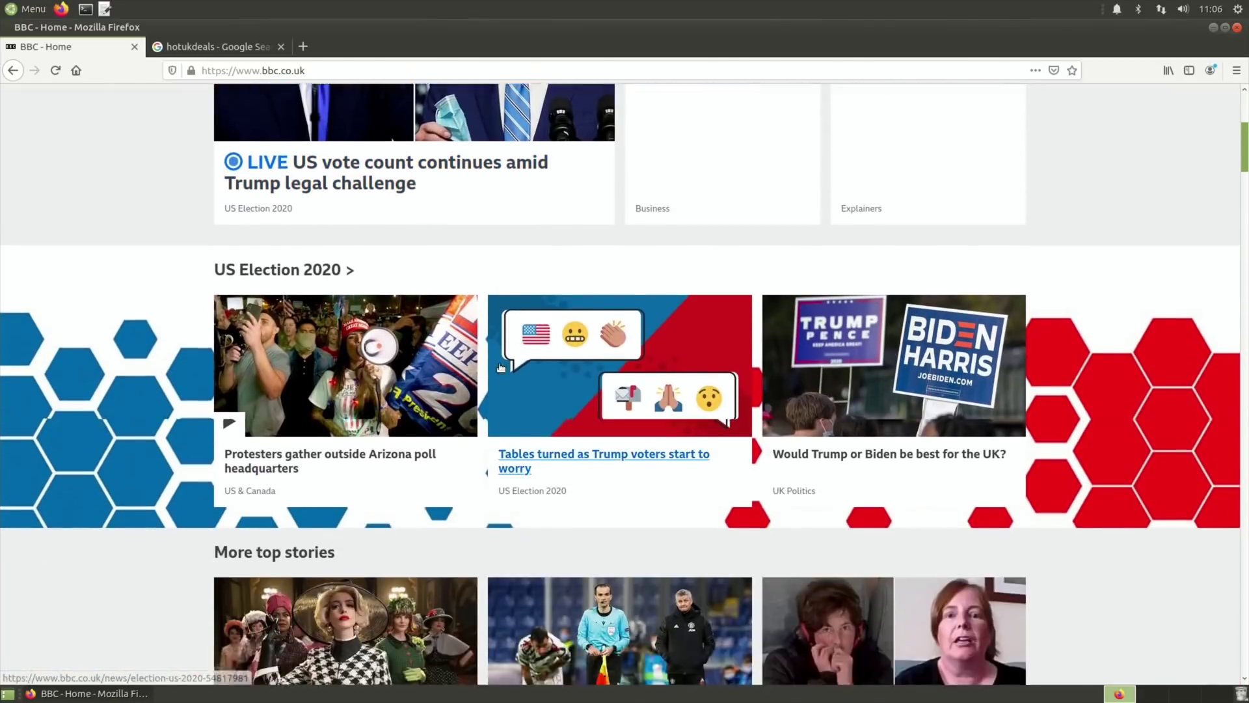
pyautogui.scroll(-6, 499, 365)
pyautogui.scroll(15, 499, 365)
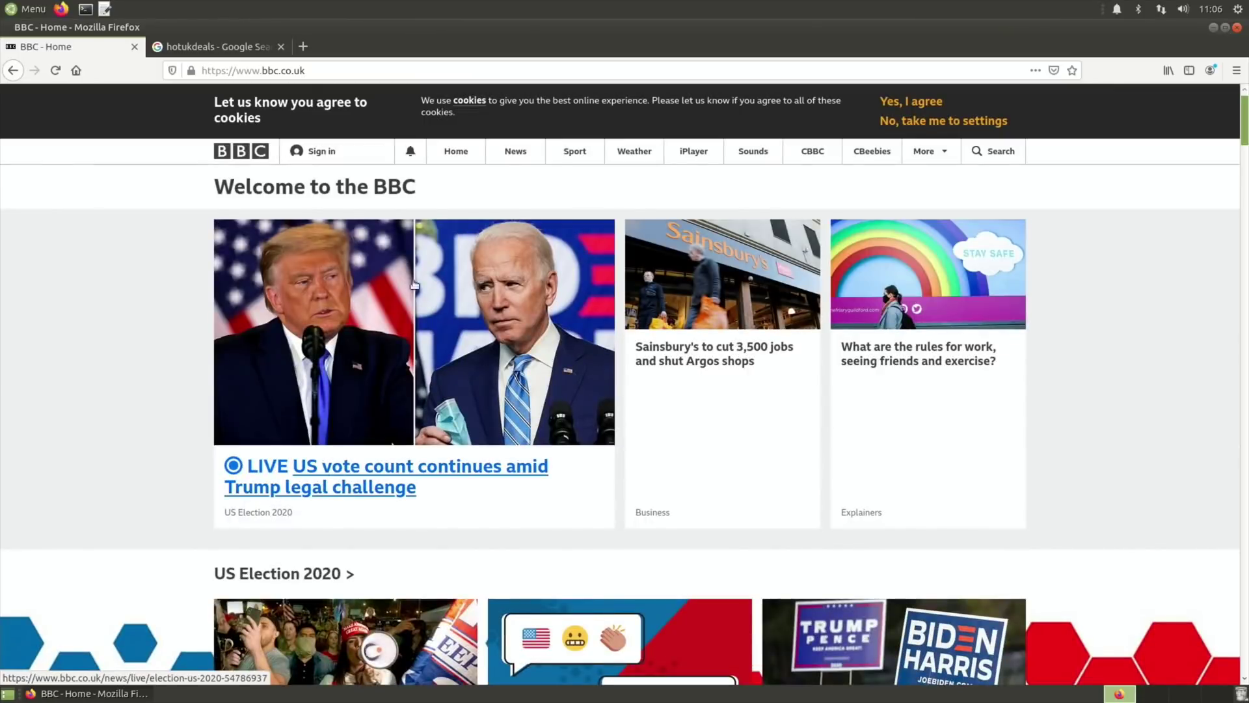
# Open the hotukdeals website from the search results and scroll through its deals
pyautogui.click(217, 44)
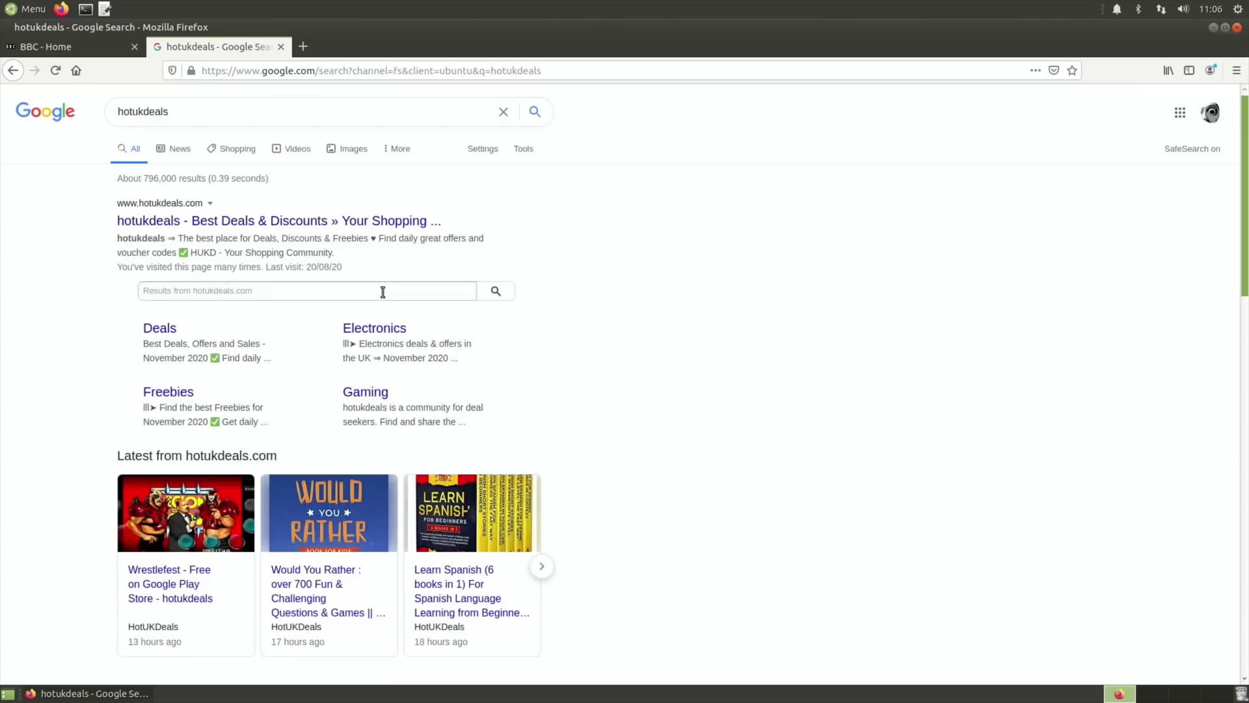
pyautogui.click(248, 223)
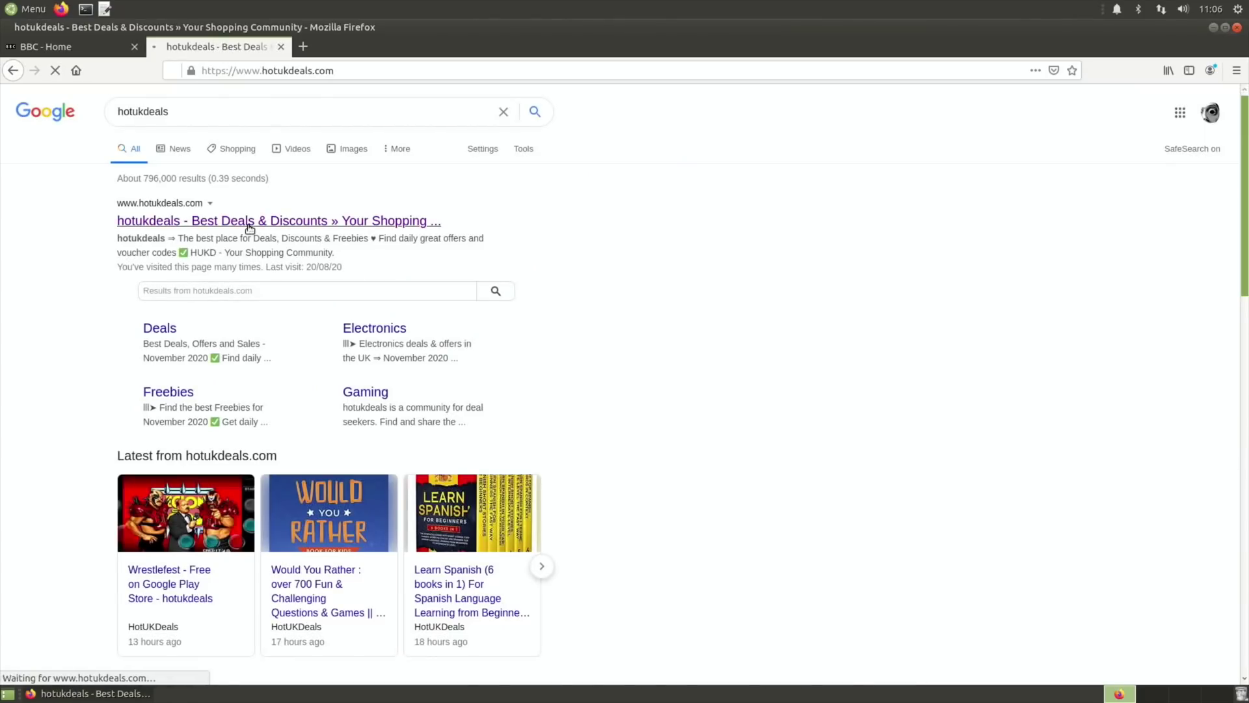
pyautogui.scroll(-15, 503, 281)
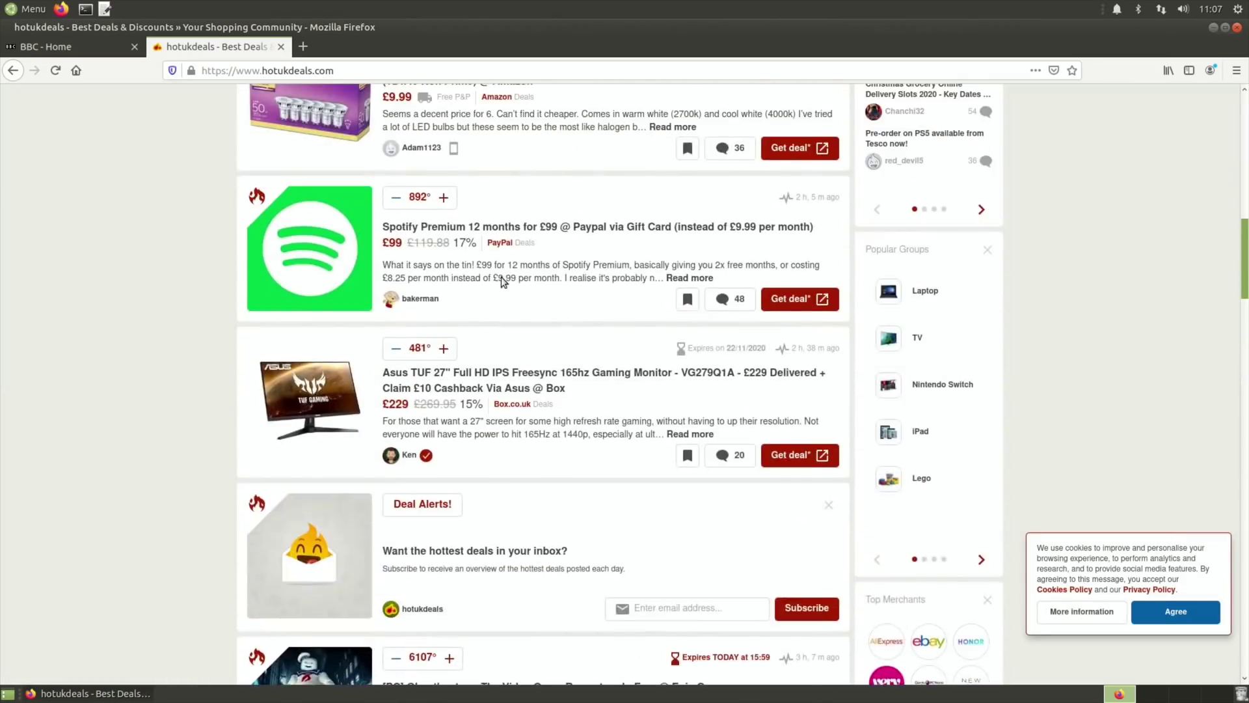
pyautogui.scroll(10, 503, 281)
pyautogui.scroll(-10, 503, 281)
pyautogui.scroll(20, 503, 281)
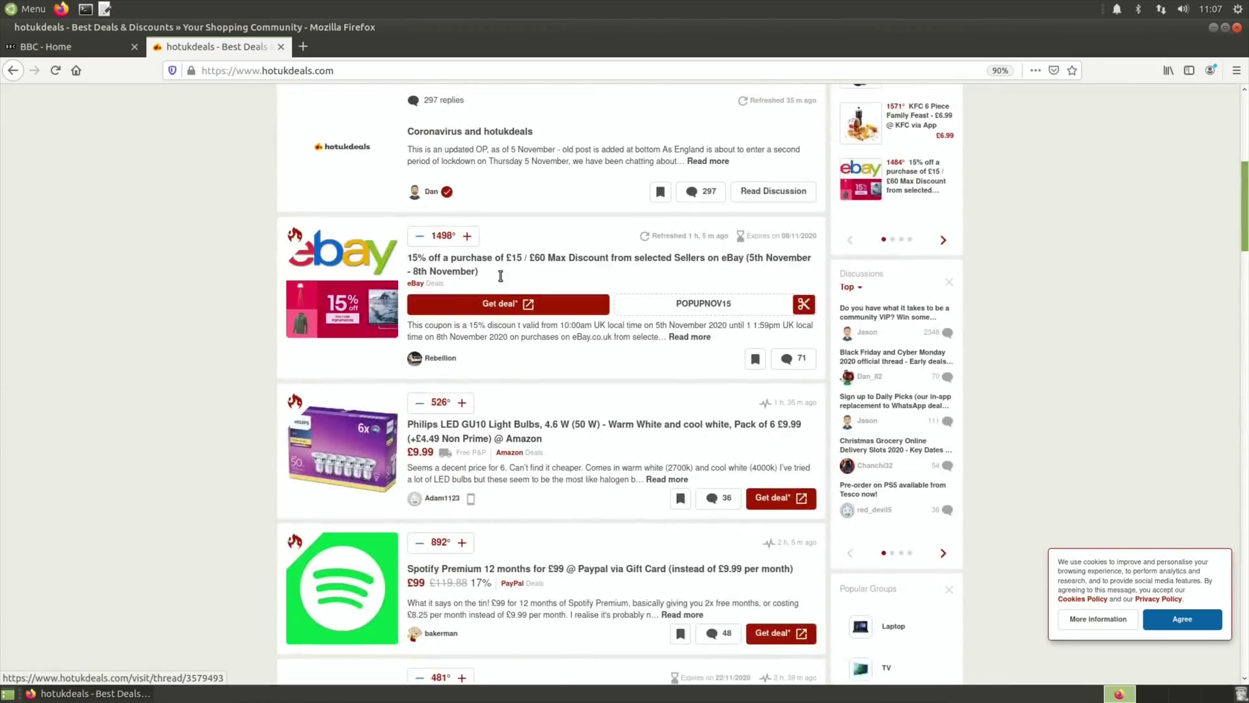
pyautogui.scroll(-15, 503, 280)
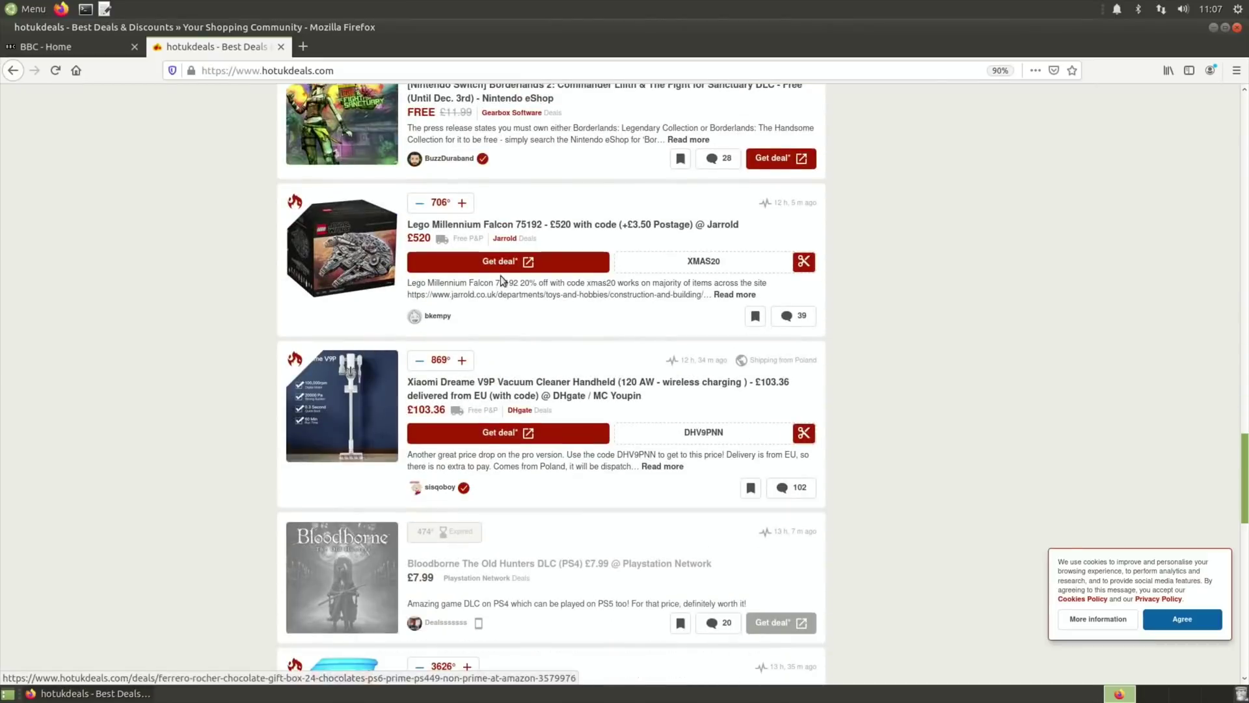
pyautogui.scroll(8, 503, 279)
pyautogui.scroll(8, 501, 280)
pyautogui.scroll(5, 503, 281)
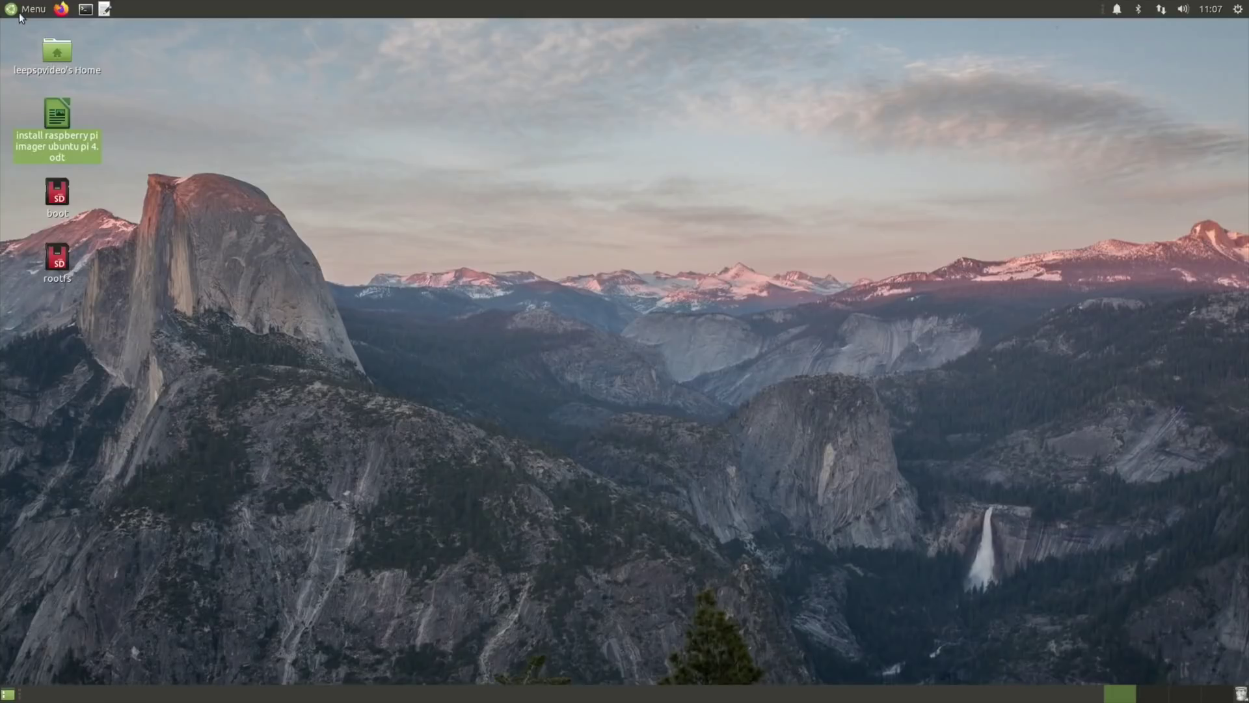
pyautogui.click(19, 9)
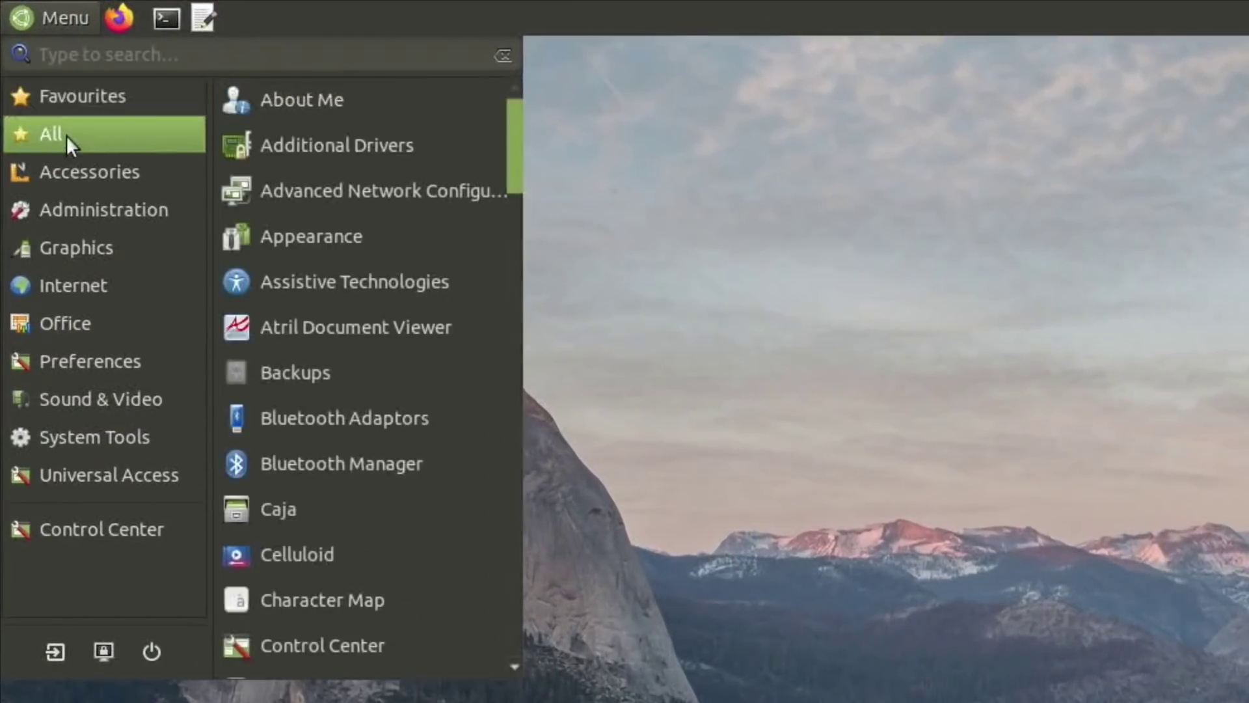
pyautogui.moveTo(94, 167)
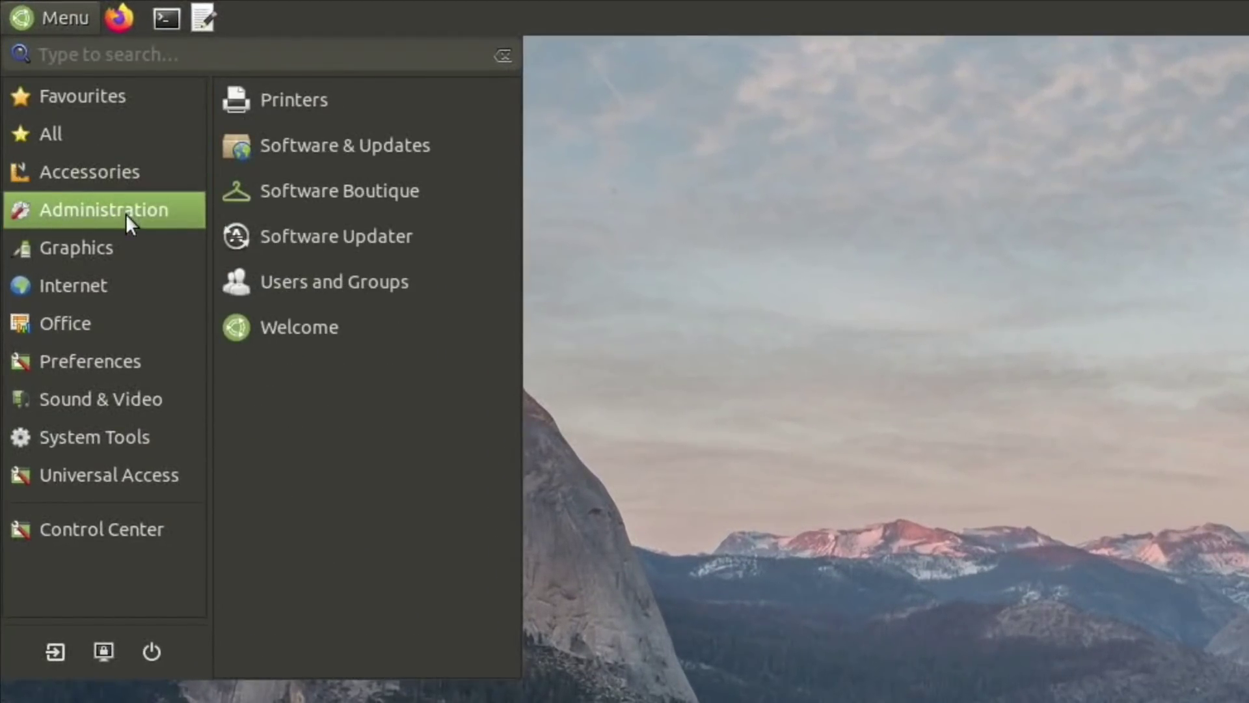
pyautogui.moveTo(130, 289)
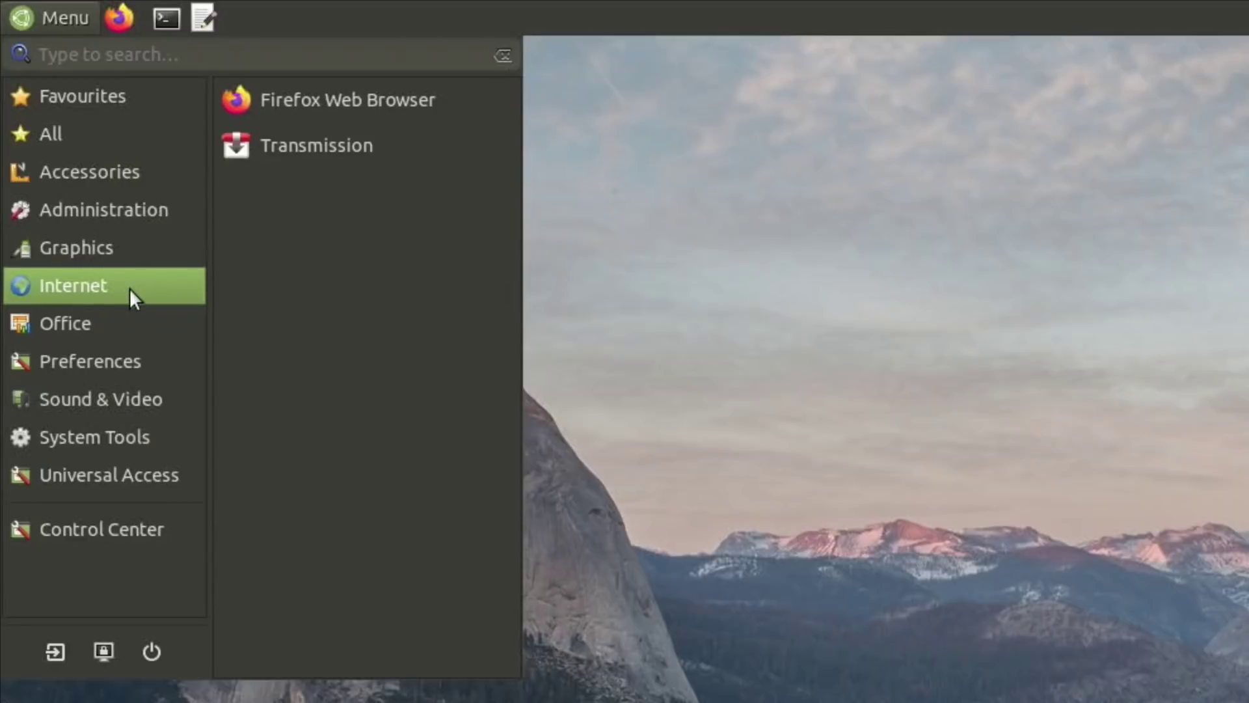
pyautogui.moveTo(114, 370)
pyautogui.moveTo(115, 396)
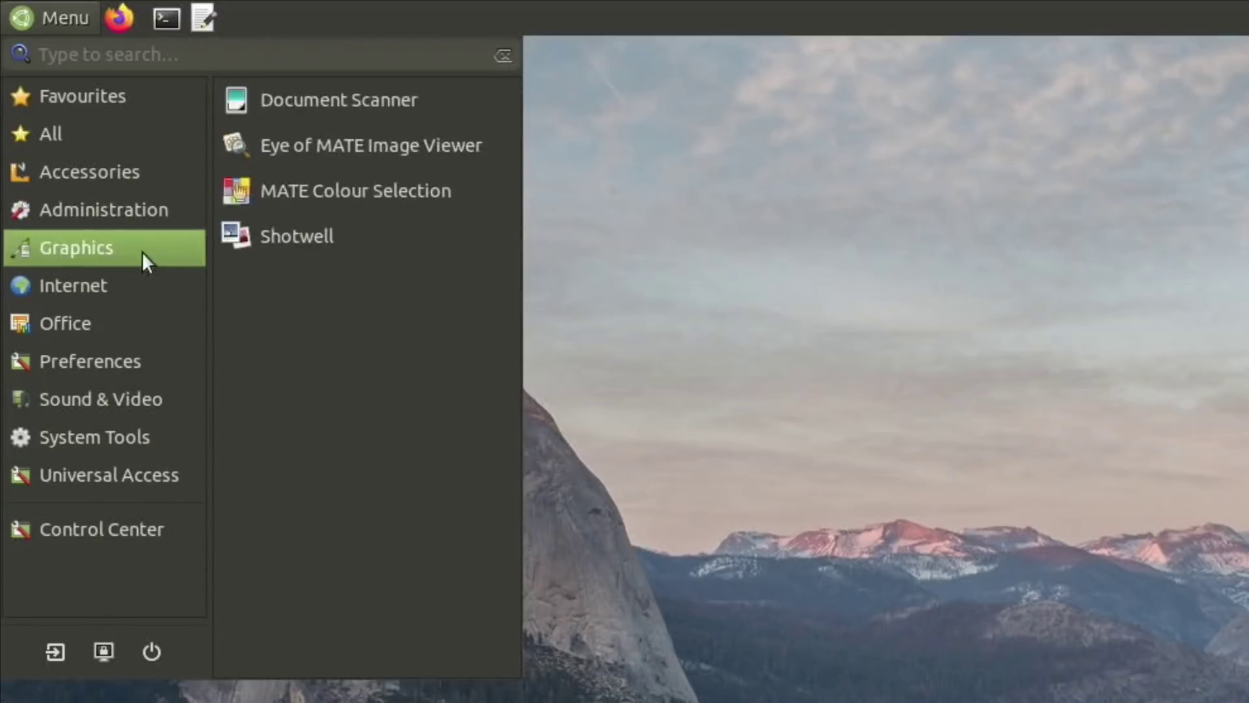
pyautogui.moveTo(163, 324)
pyautogui.click(541, 403)
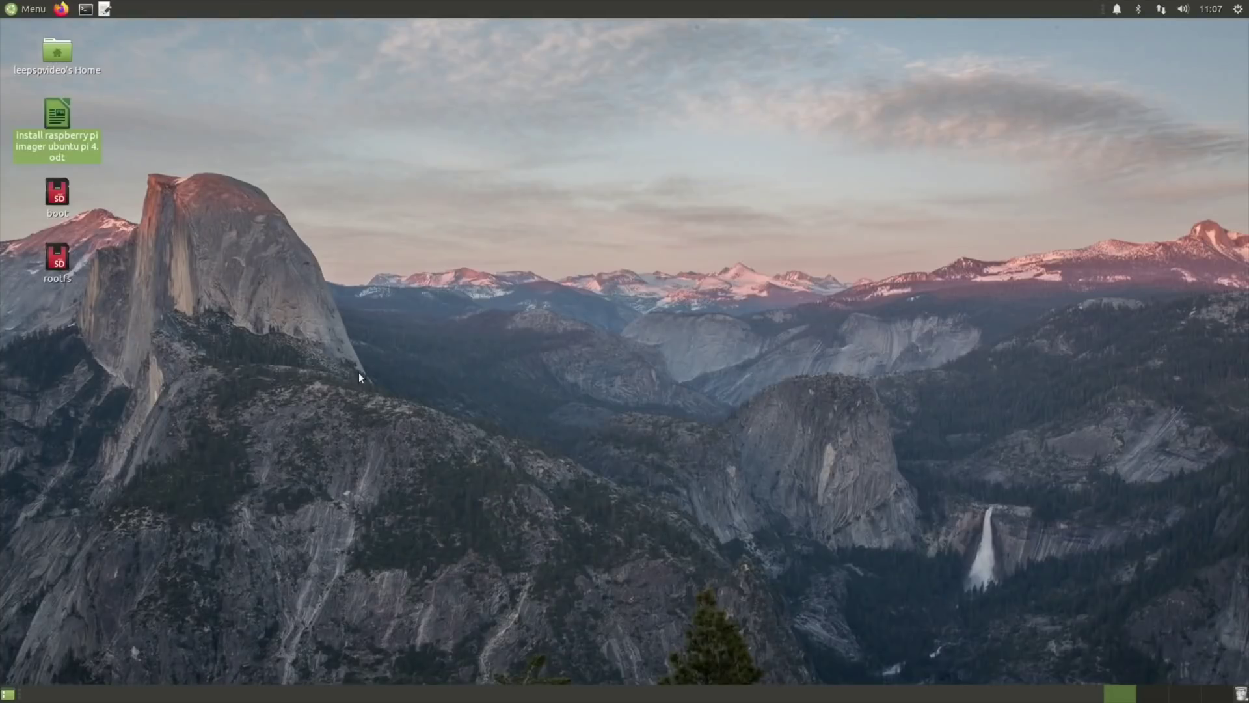
pyautogui.click(63, 58)
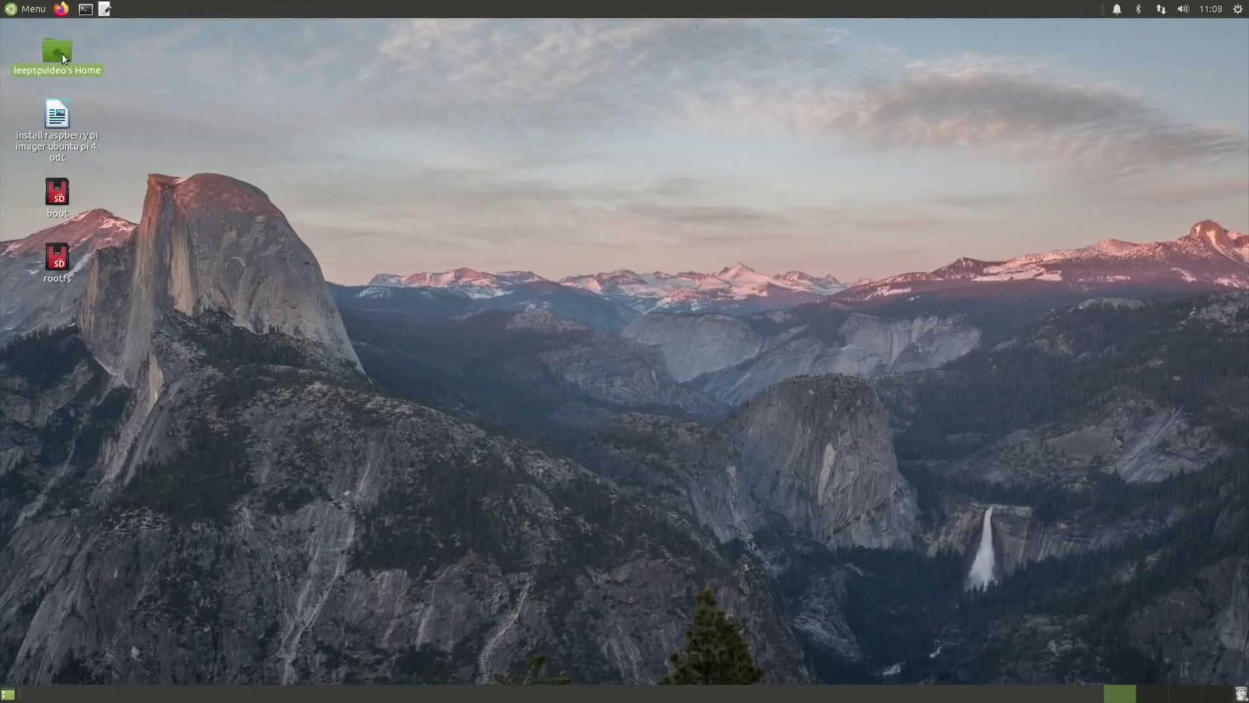
pyautogui.doubleClick(63, 56)
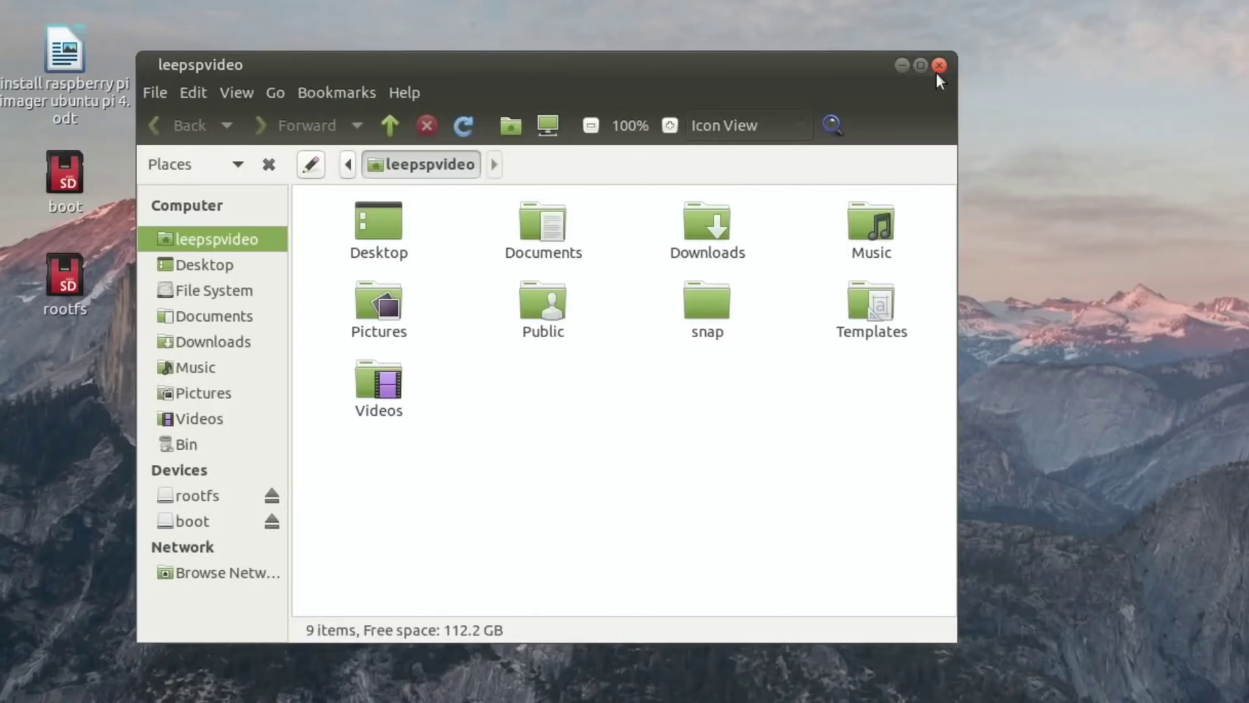
pyautogui.click(938, 70)
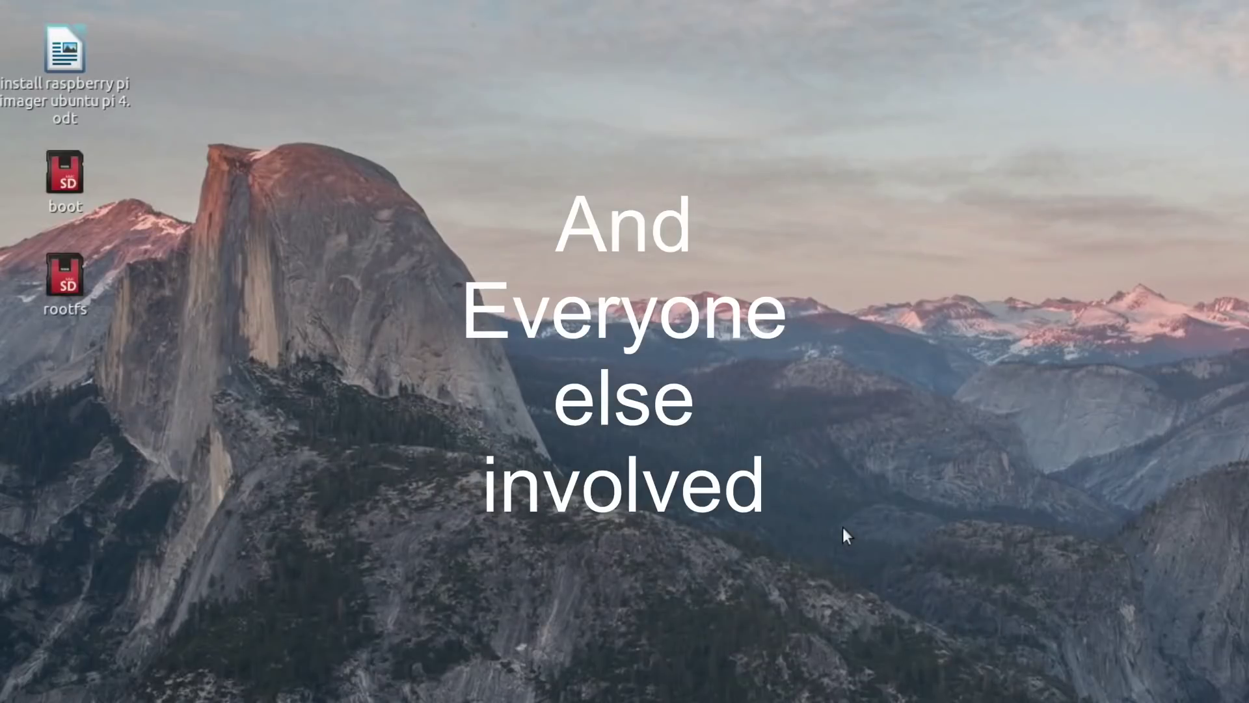